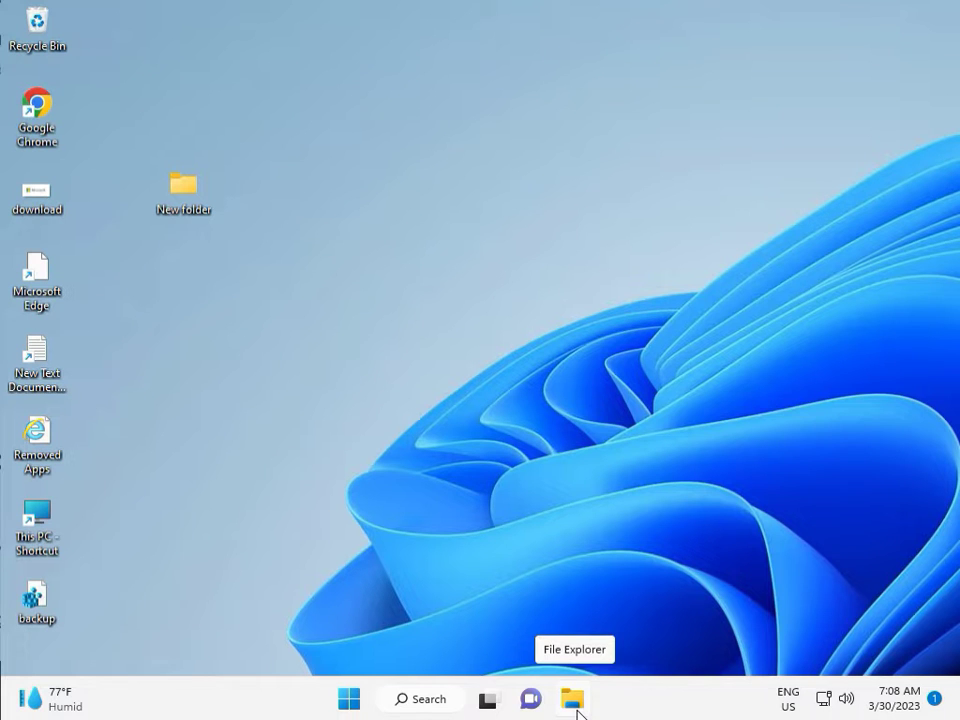
Open Settings and go from System's Troubleshoot page to Other troubleshooters
click(349, 699)
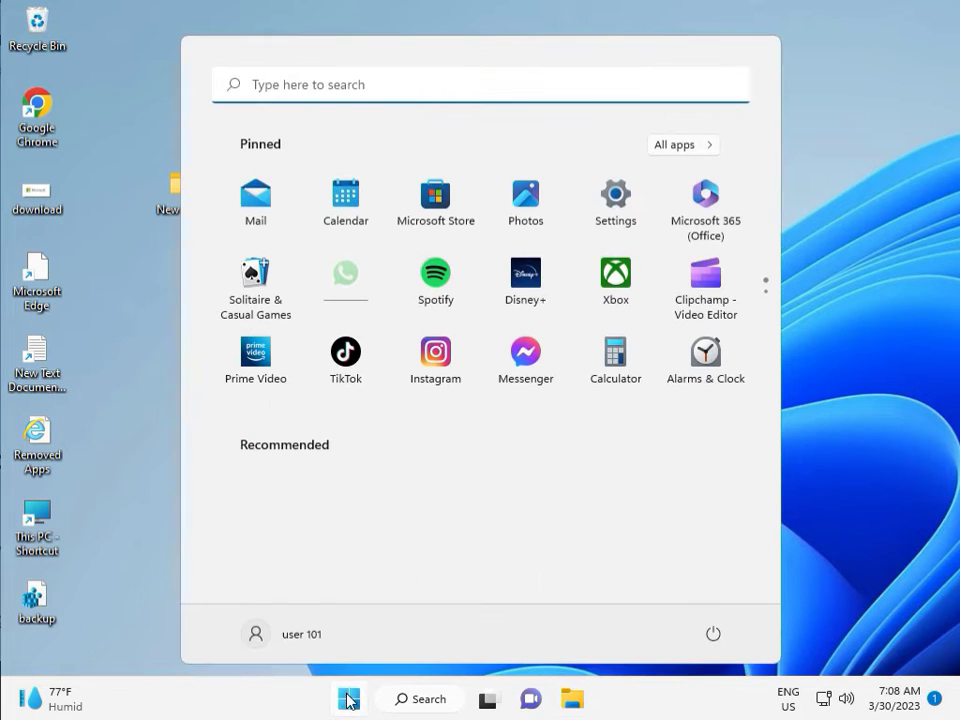
click(616, 197)
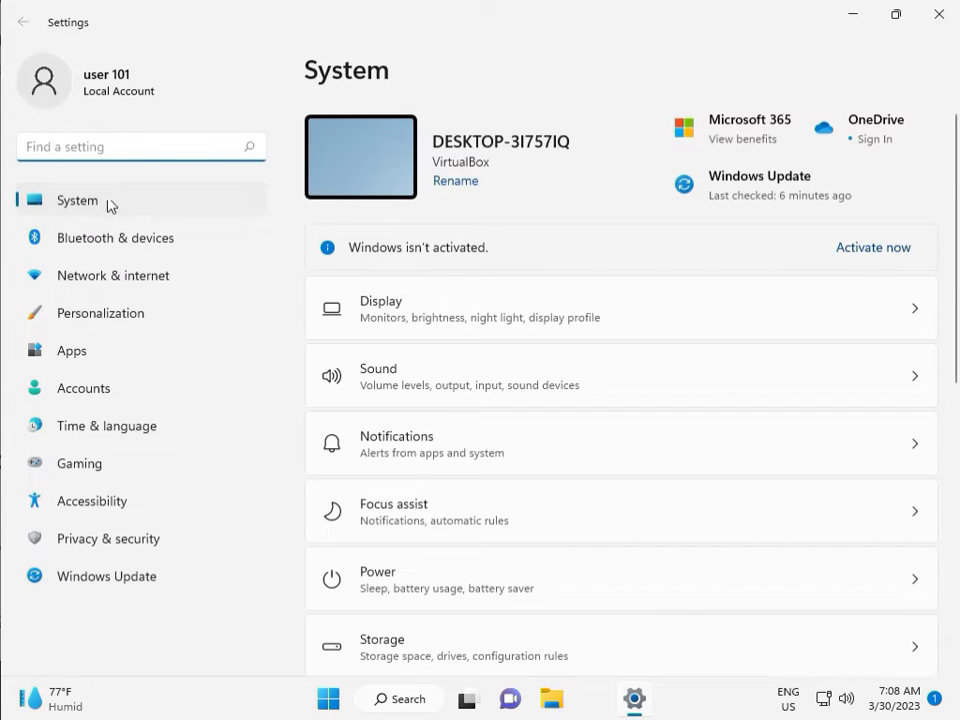
scroll(476, 508, down, 2)
scroll(480, 525, down, 1)
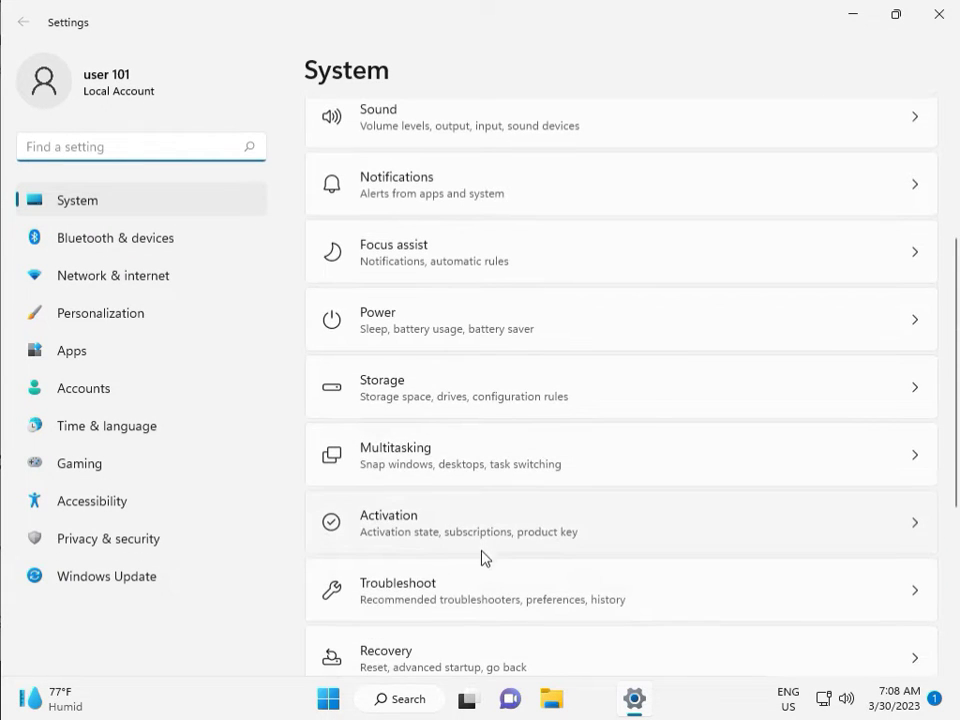
click(491, 596)
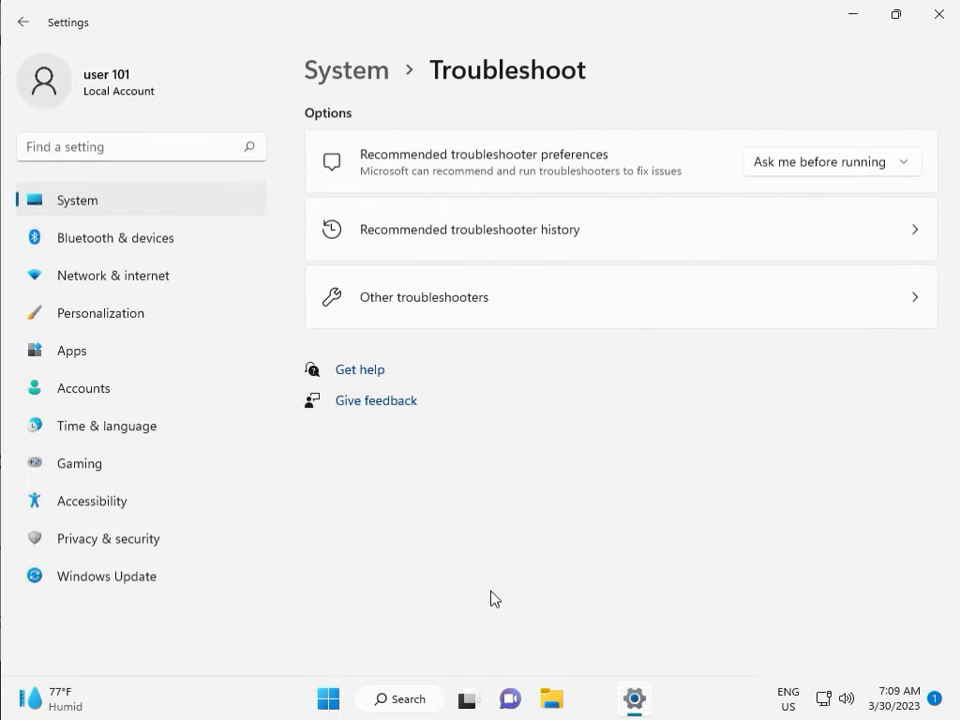
click(415, 306)
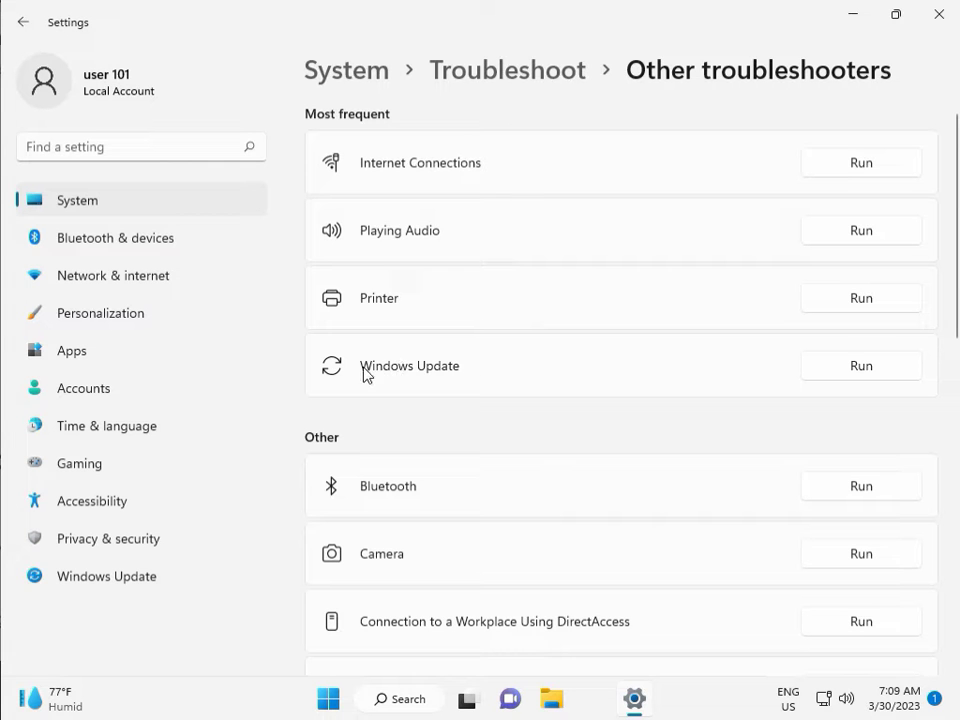
Run the Windows Update troubleshooter, dismiss its finished report, and close Settings
click(855, 367)
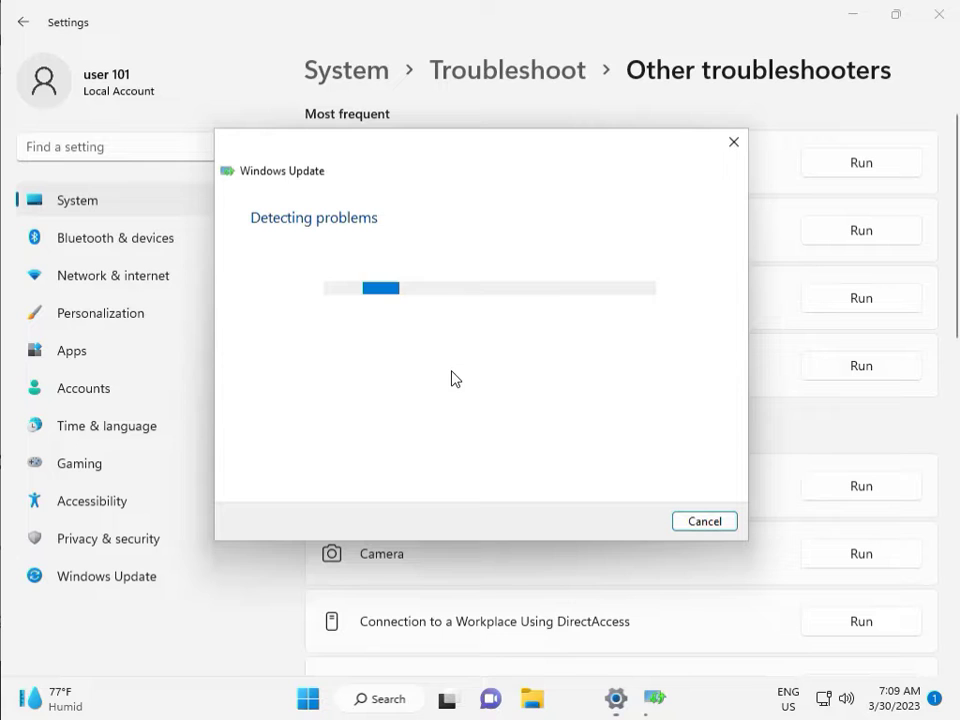
drag(453, 156, 325, 114)
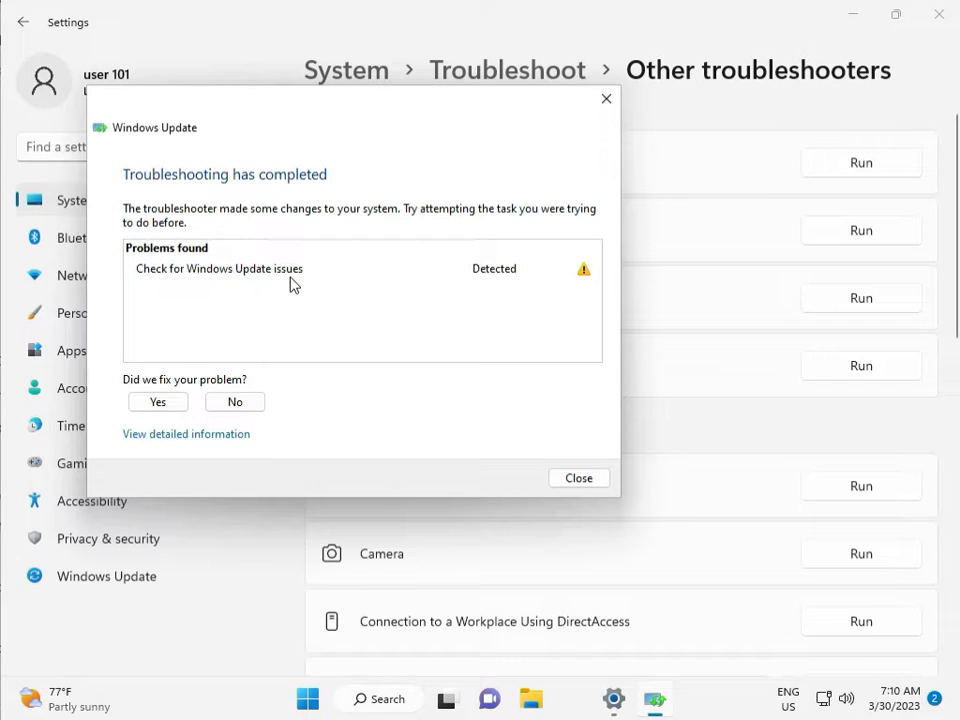
click(579, 480)
click(945, 22)
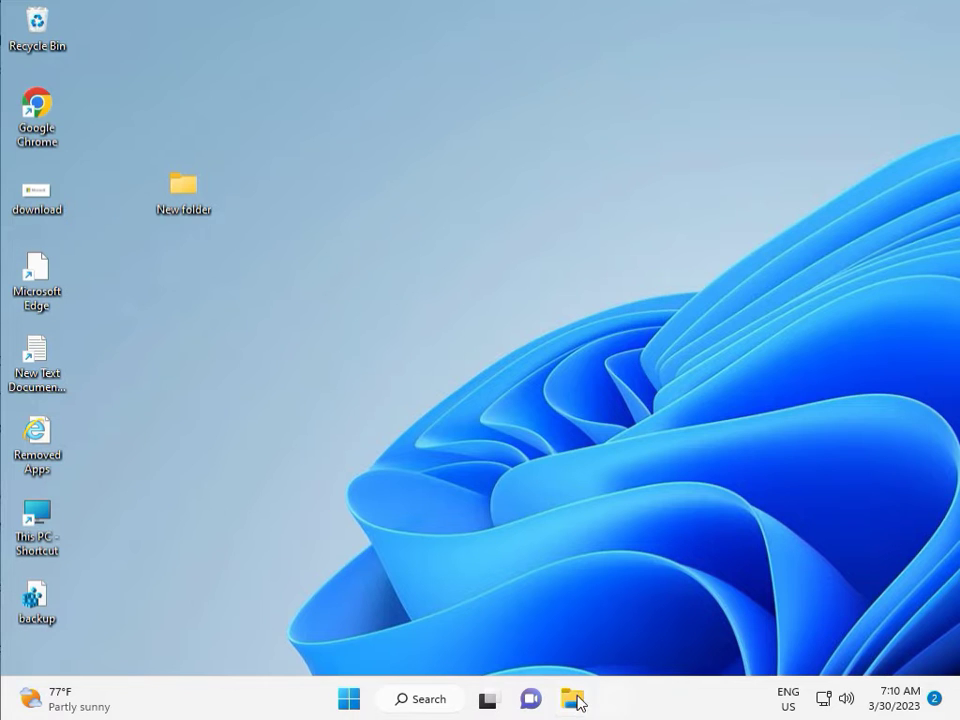
Open File Explorer and browse through This PC and Local Disk (C:) into the Windows folder
click(572, 698)
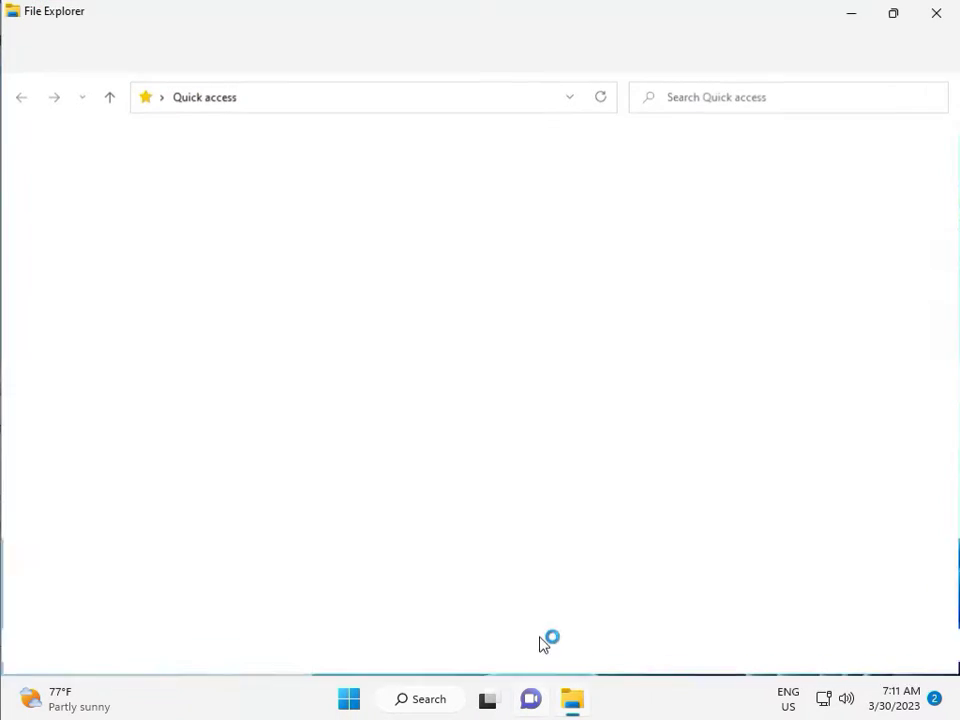
click(101, 352)
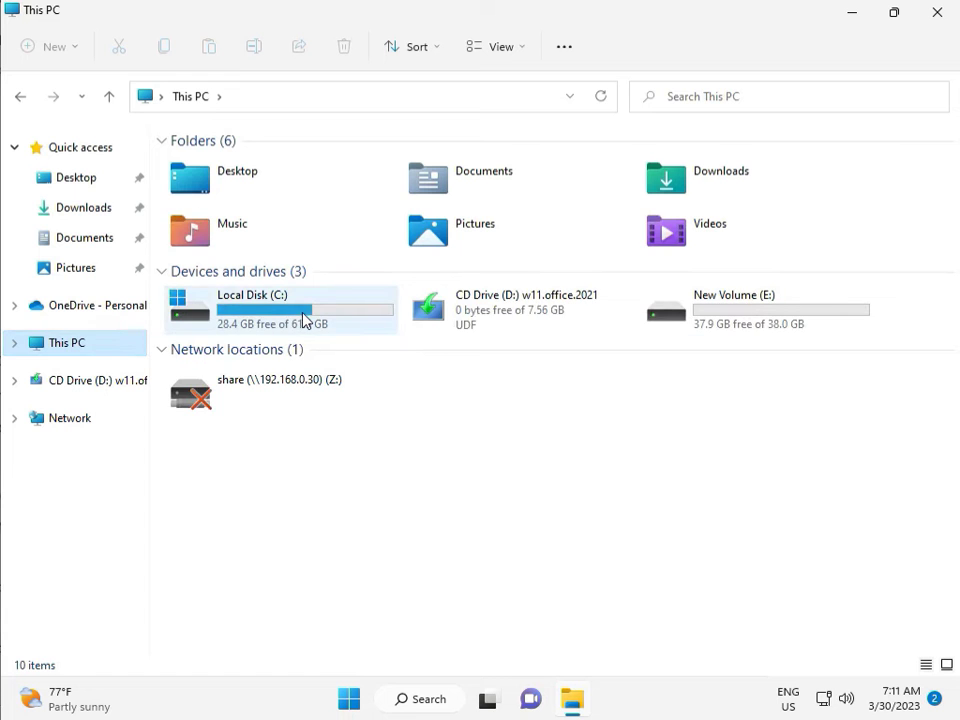
double_click(302, 313)
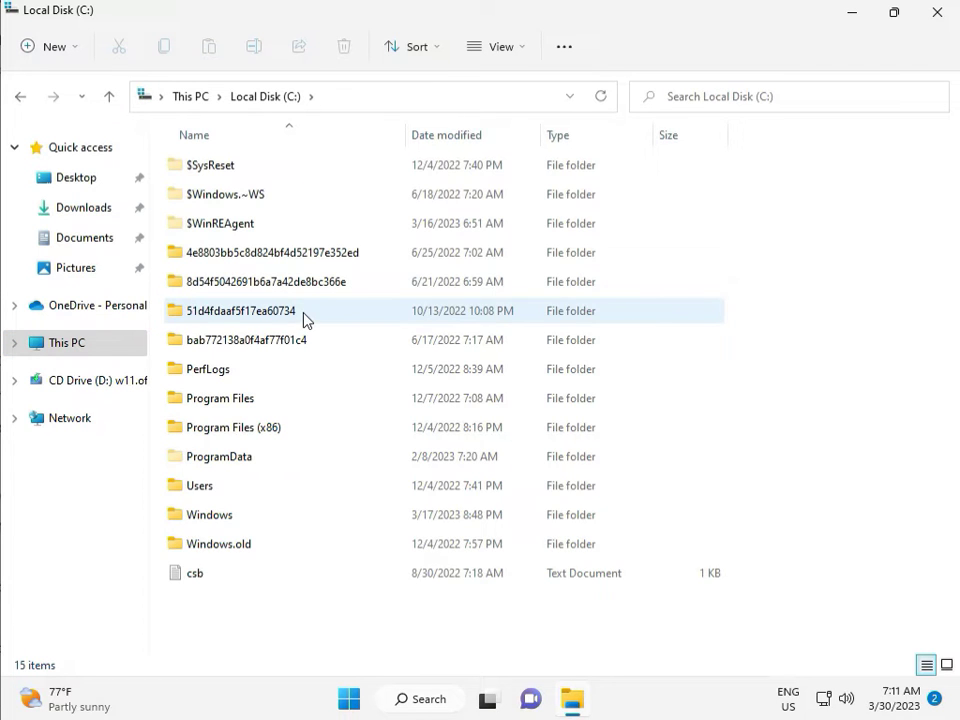
click(247, 516)
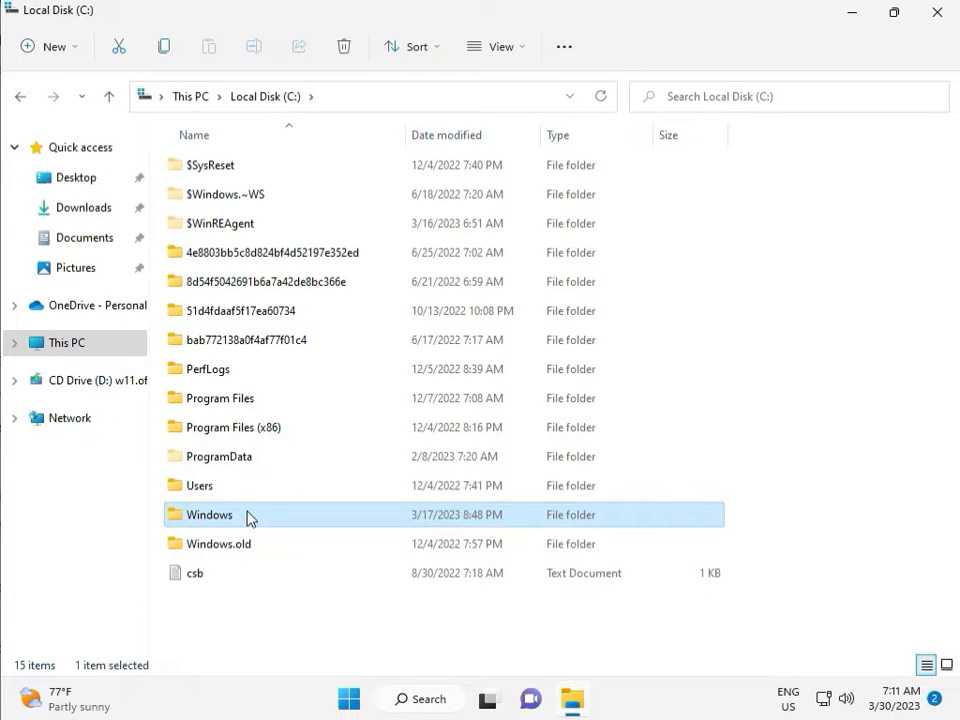
double_click(247, 516)
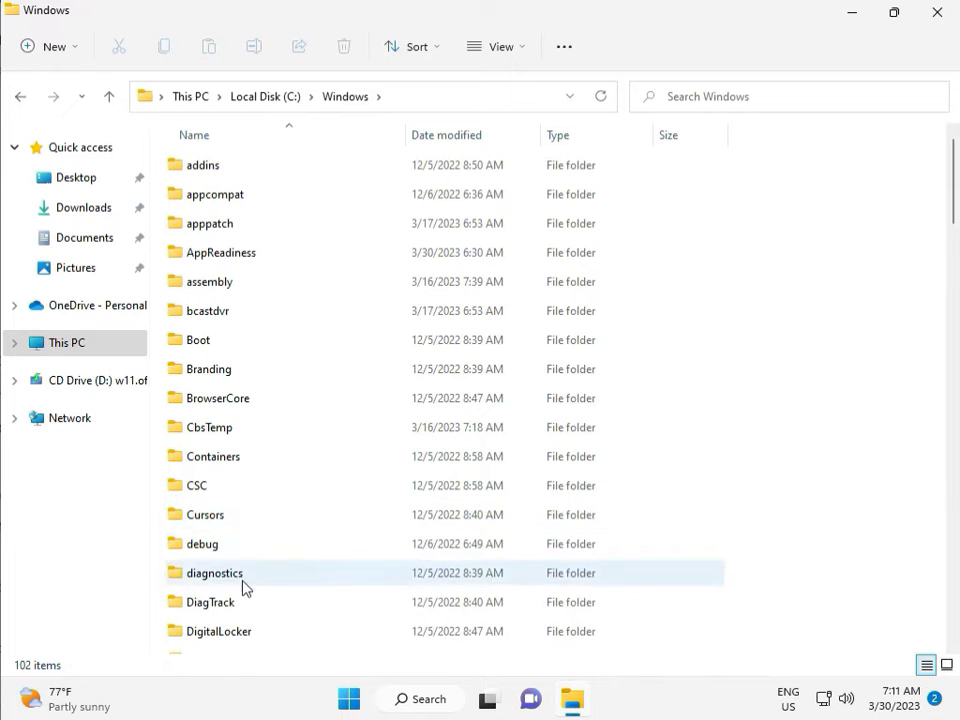
Open SoftwareDistribution\Download and select all twelve items
scroll(330, 585, down, 4)
scroll(349, 572, down, 4)
scroll(349, 572, down, 3)
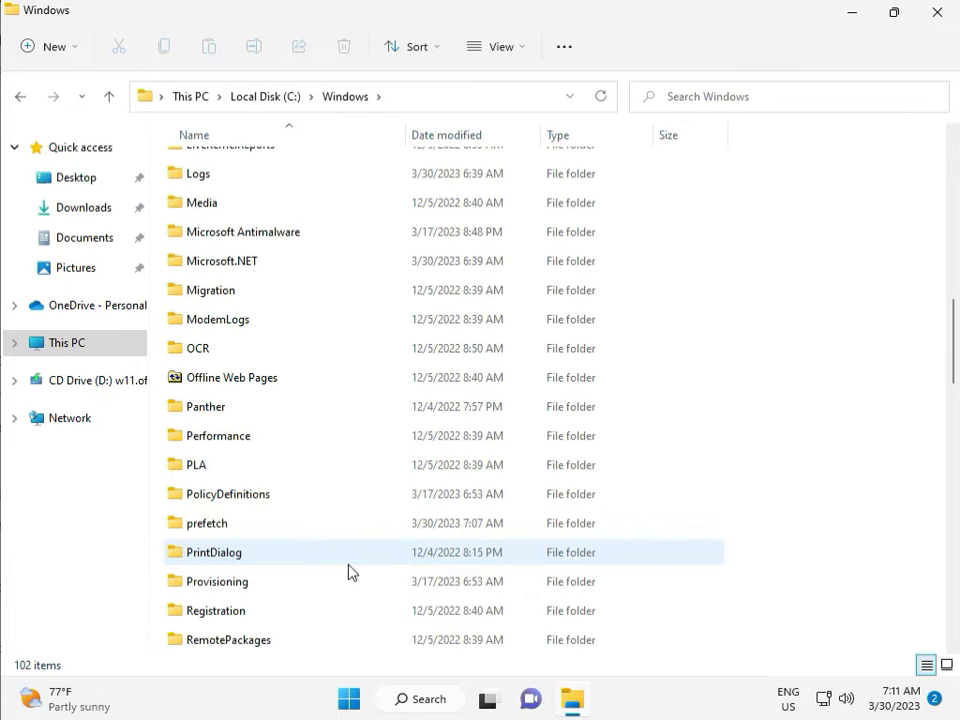
scroll(349, 572, down, 4)
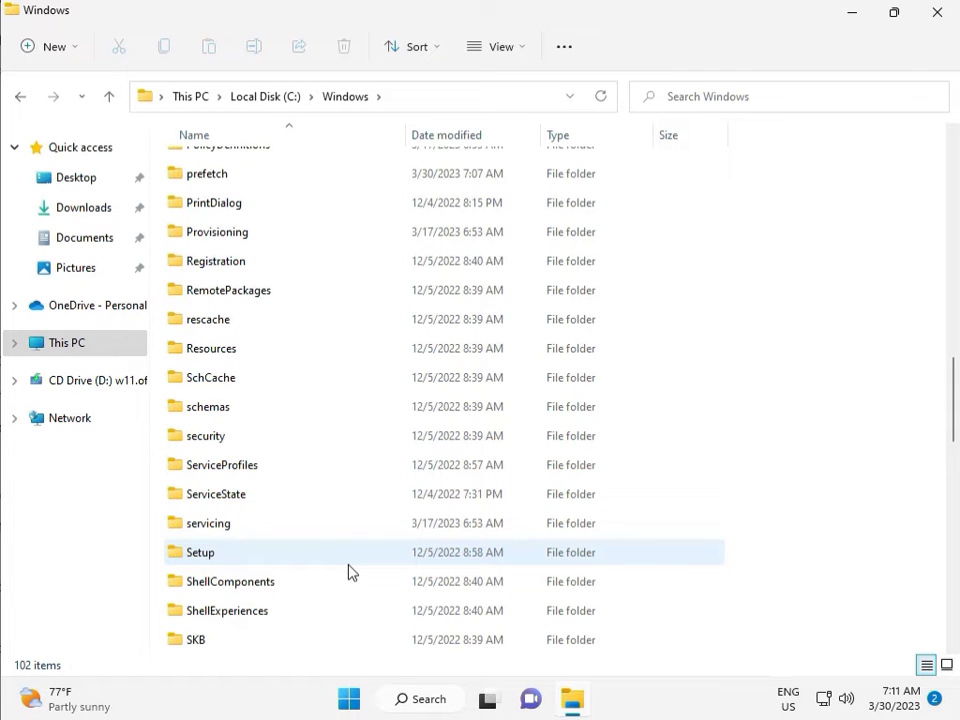
scroll(341, 567, down, 1)
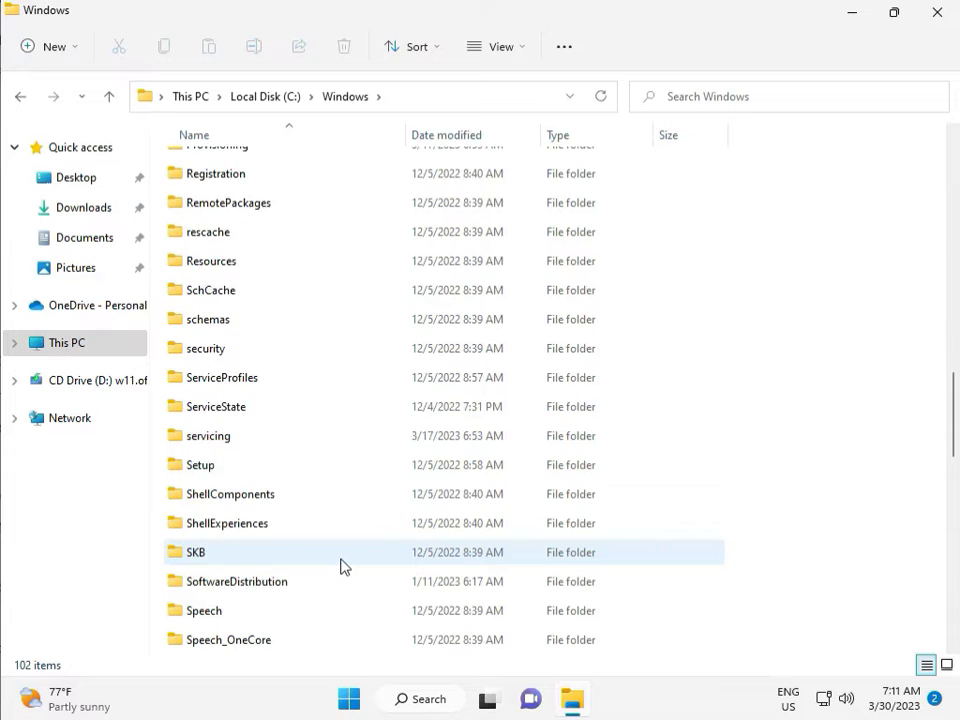
scroll(339, 566, down, 1)
click(262, 497)
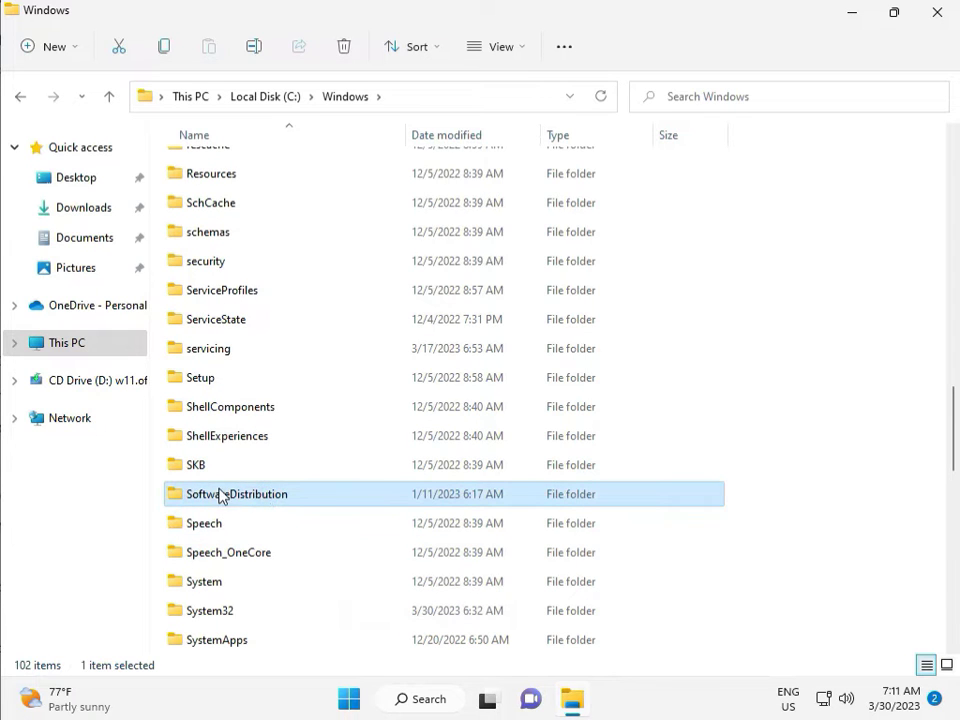
double_click(248, 496)
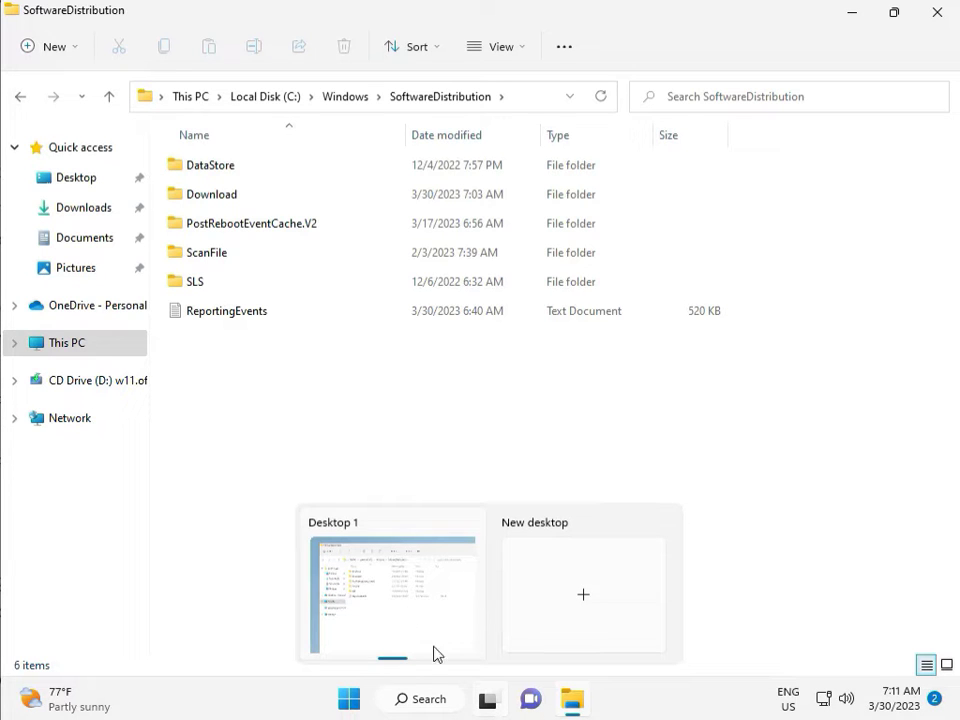
double_click(244, 196)
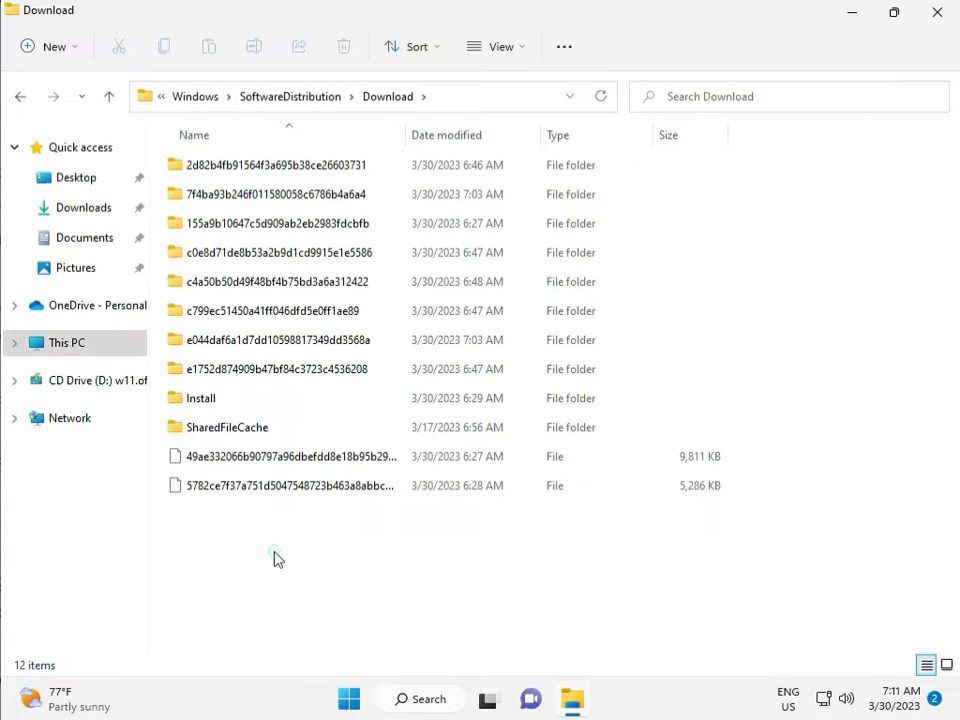
drag(275, 551, 285, 175)
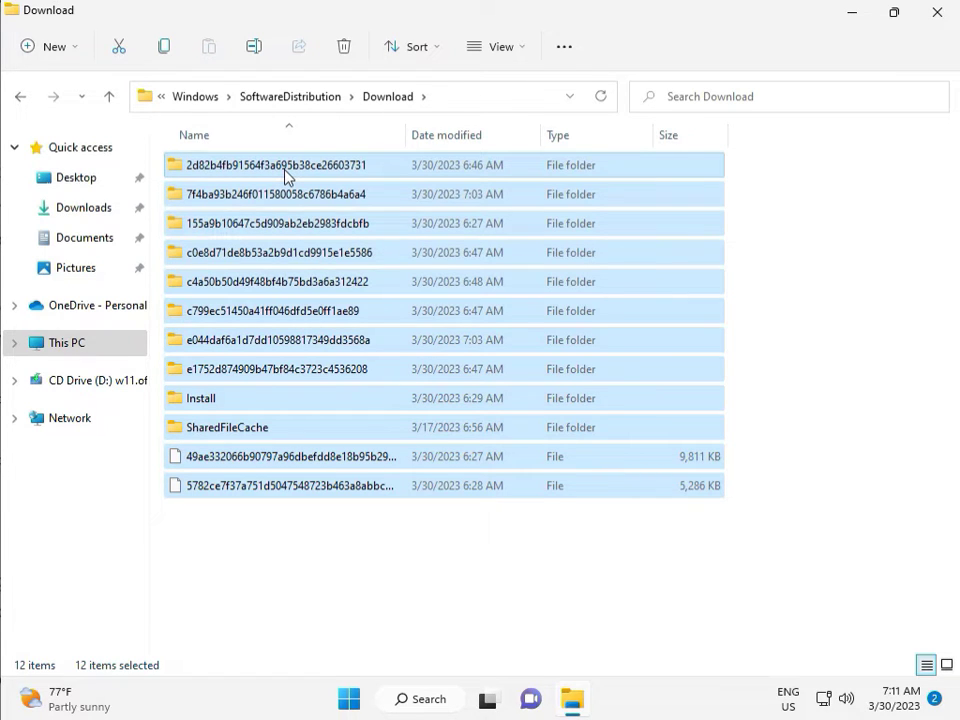
Delete the twelve Download items with admin permission, return to SoftwareDistribution, and close Explorer
key(Delete)
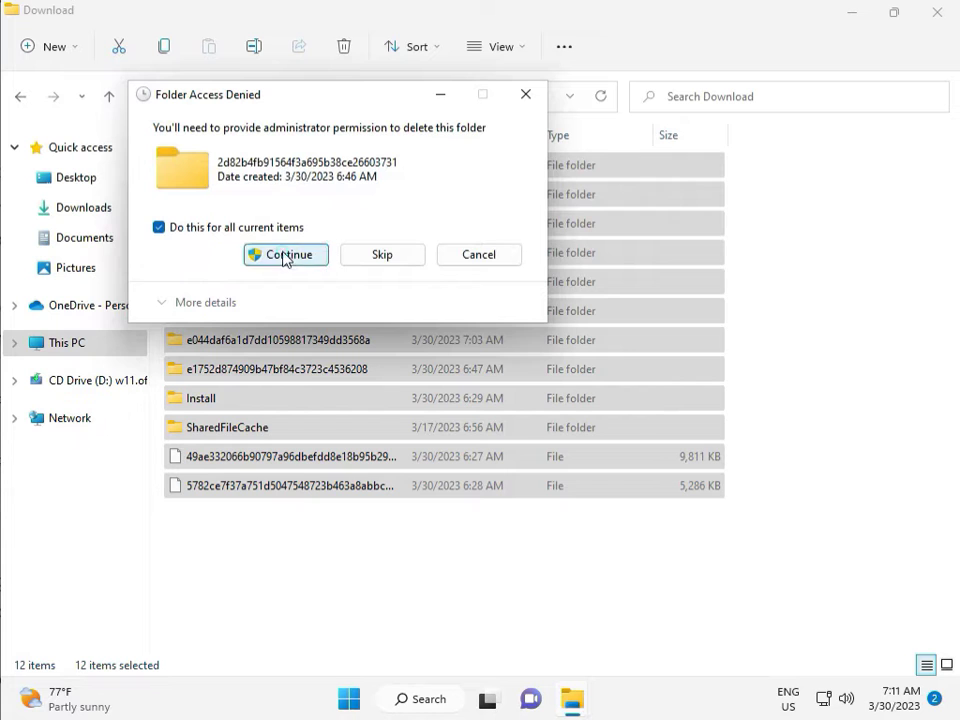
click(285, 255)
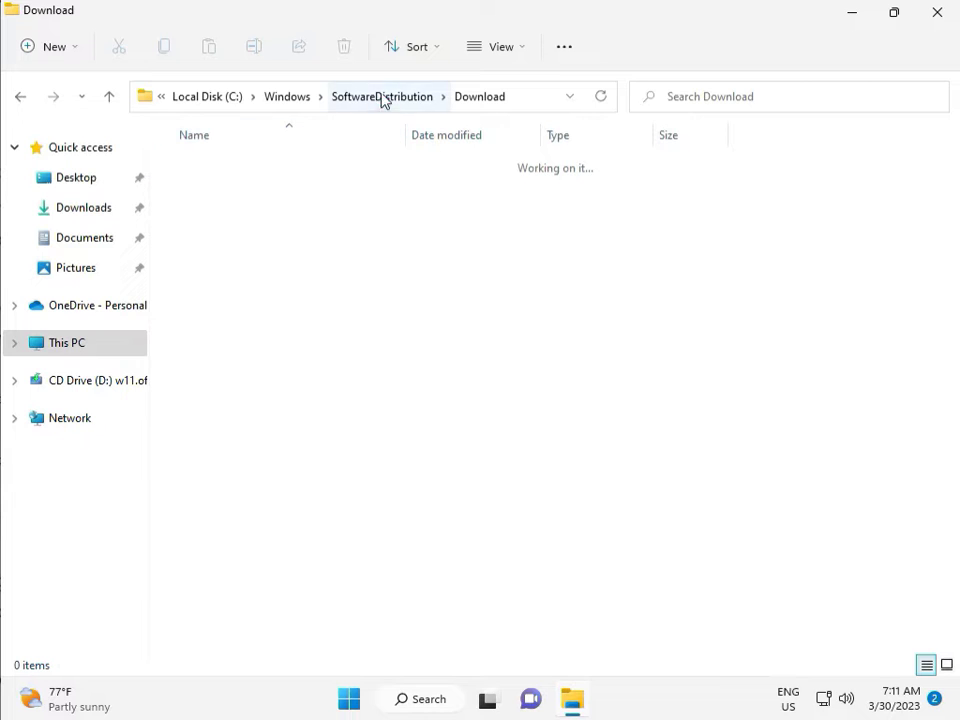
click(381, 96)
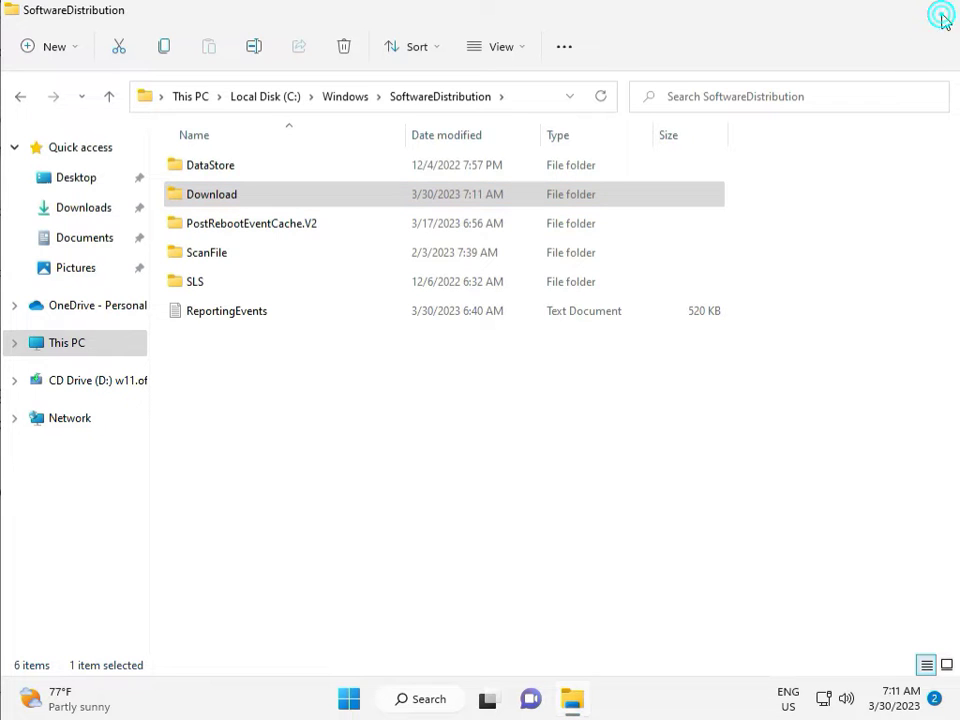
click(935, 13)
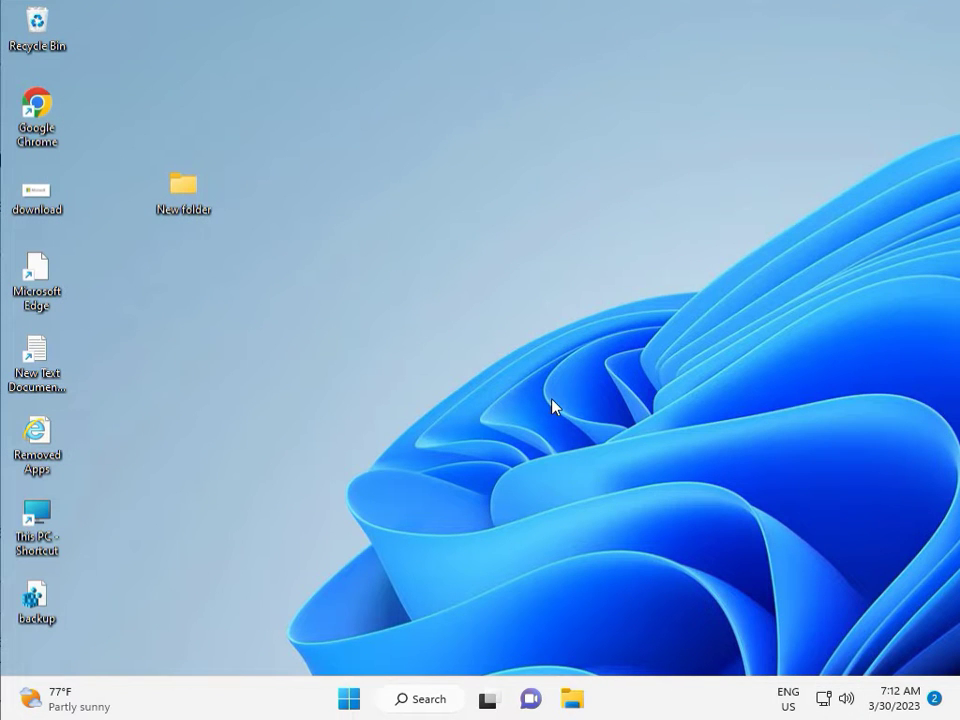
Launch the Services console from Run, find Windows Update, and restart it
key(super+r)
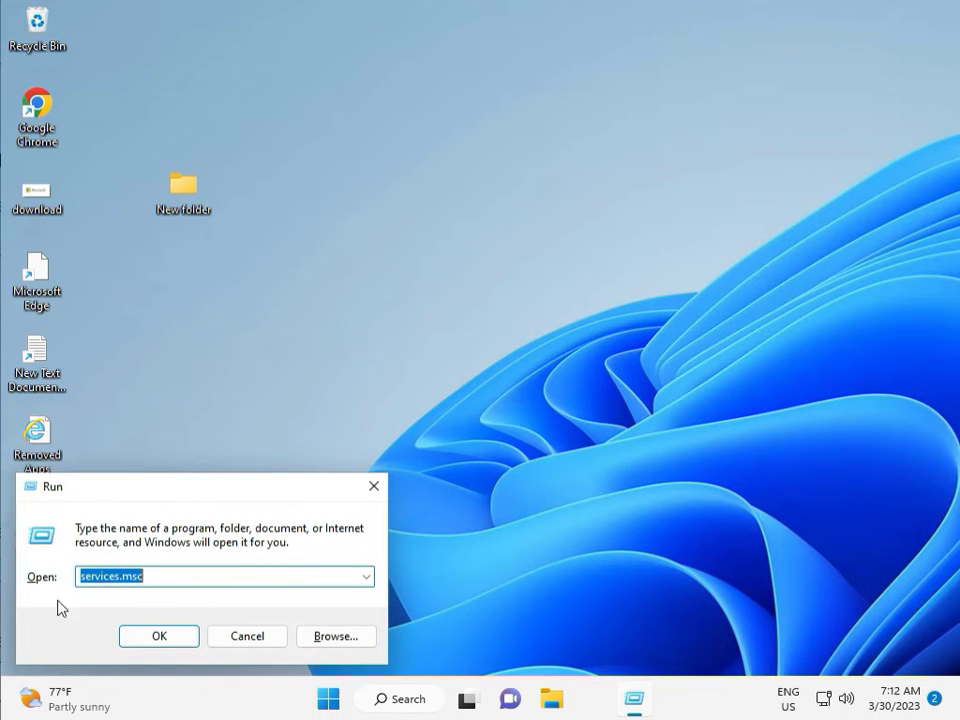
click(159, 636)
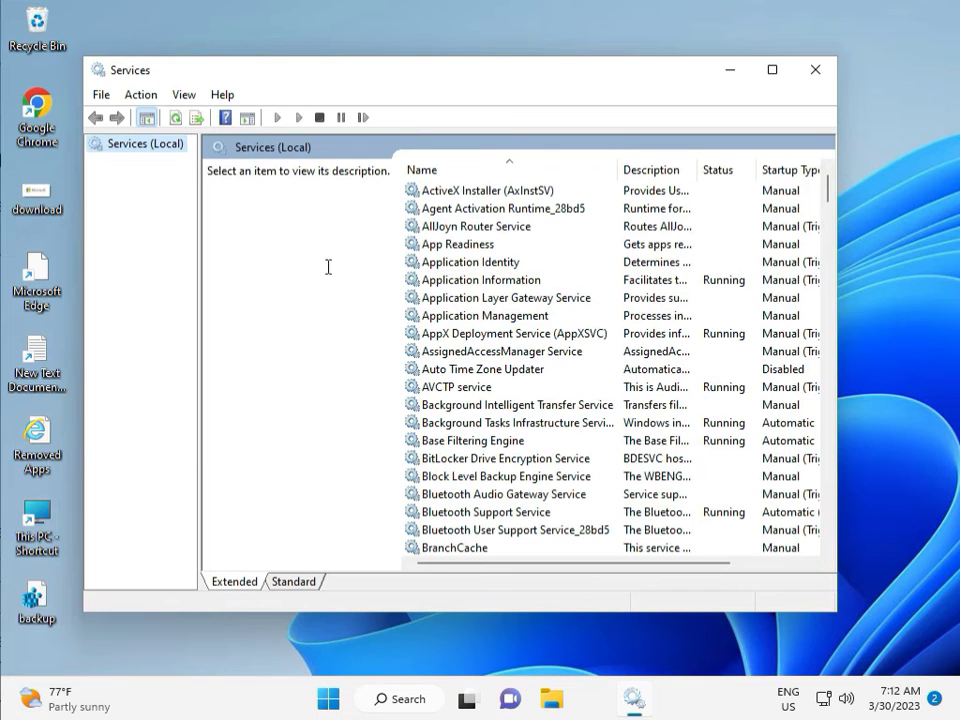
click(529, 298)
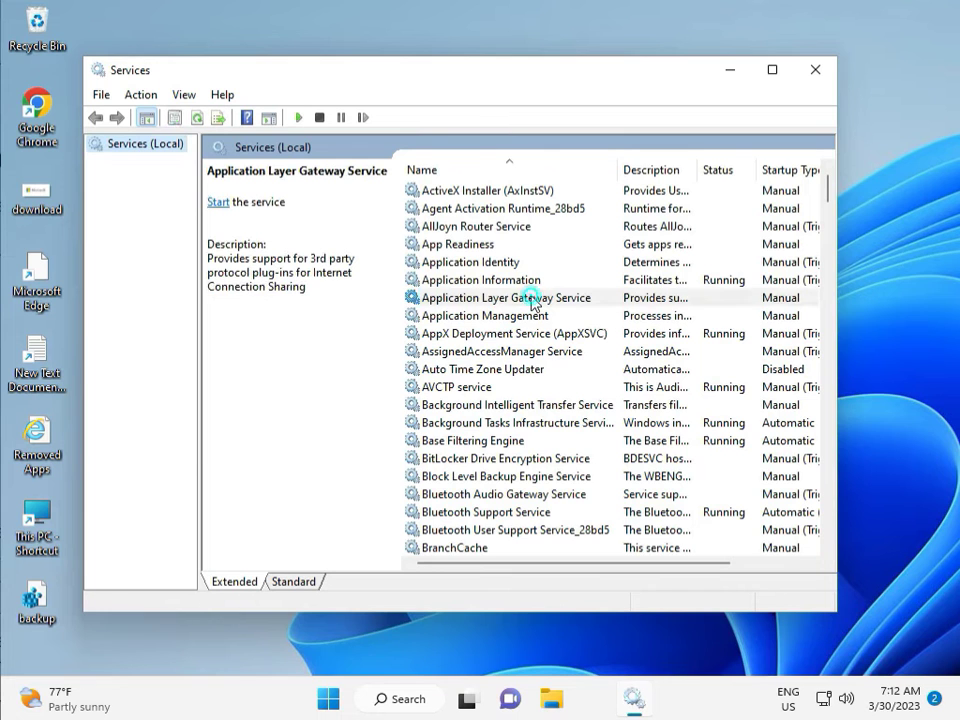
key(w)
scroll(494, 412, down, 3)
scroll(494, 450, down, 2)
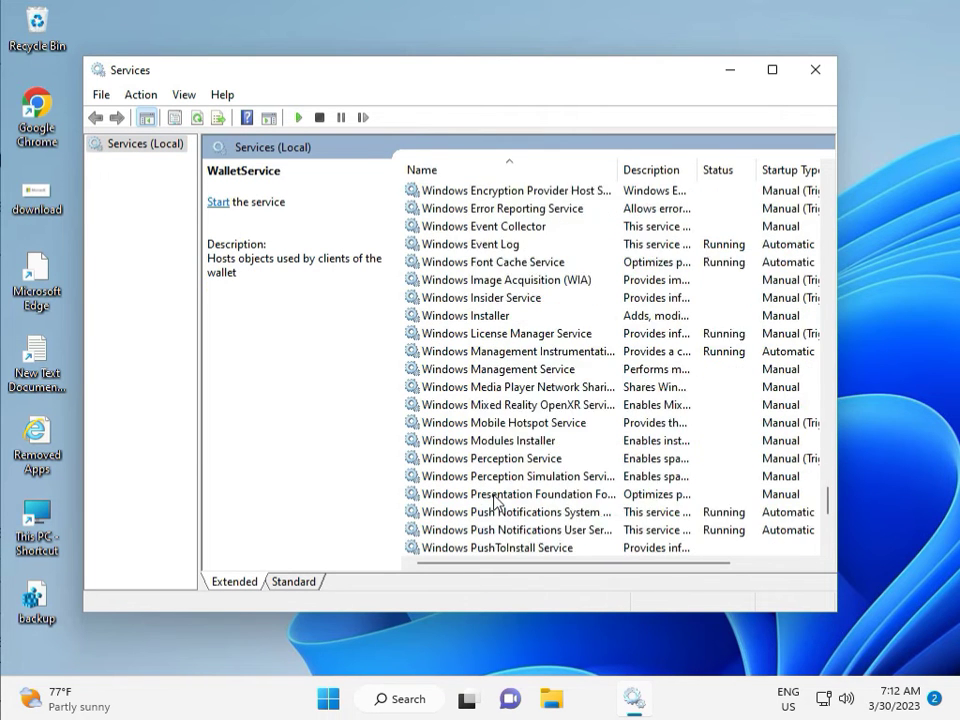
scroll(494, 502, down, 5)
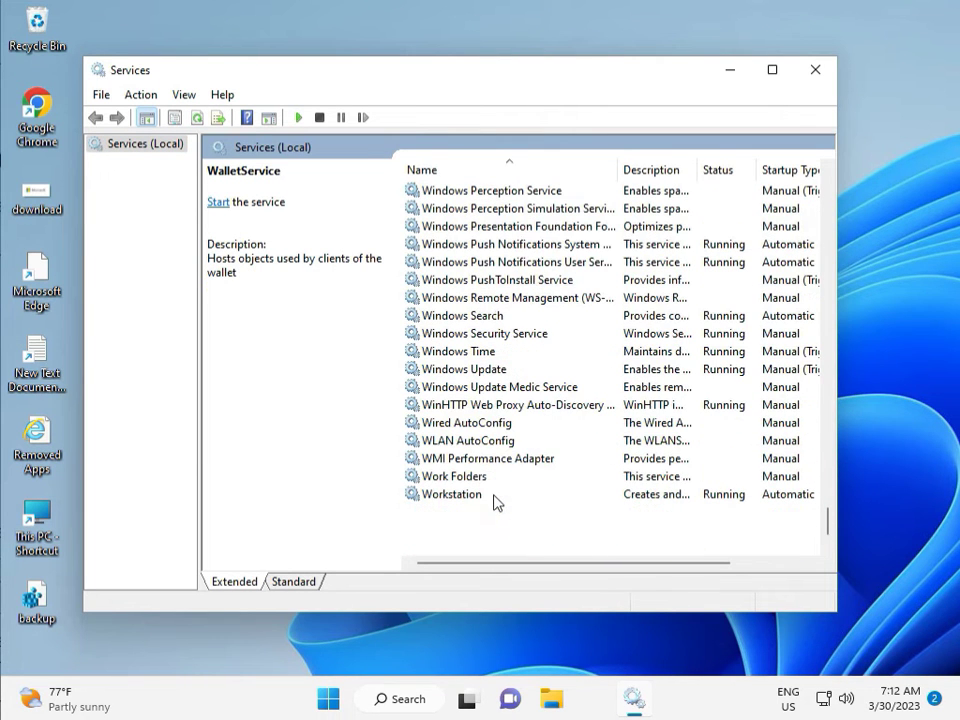
click(497, 368)
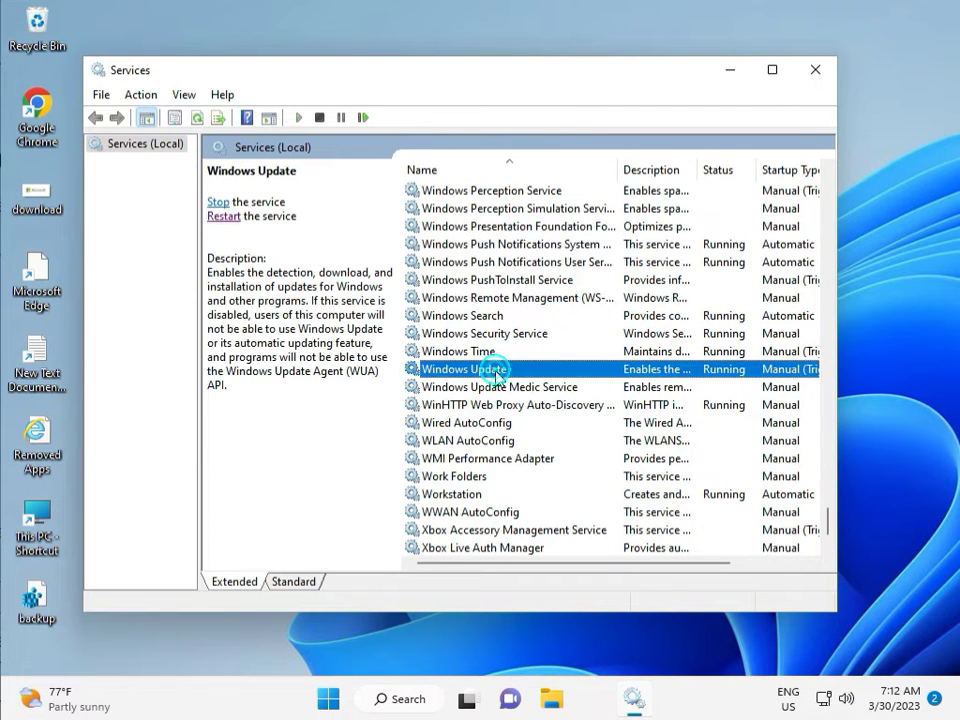
click(228, 218)
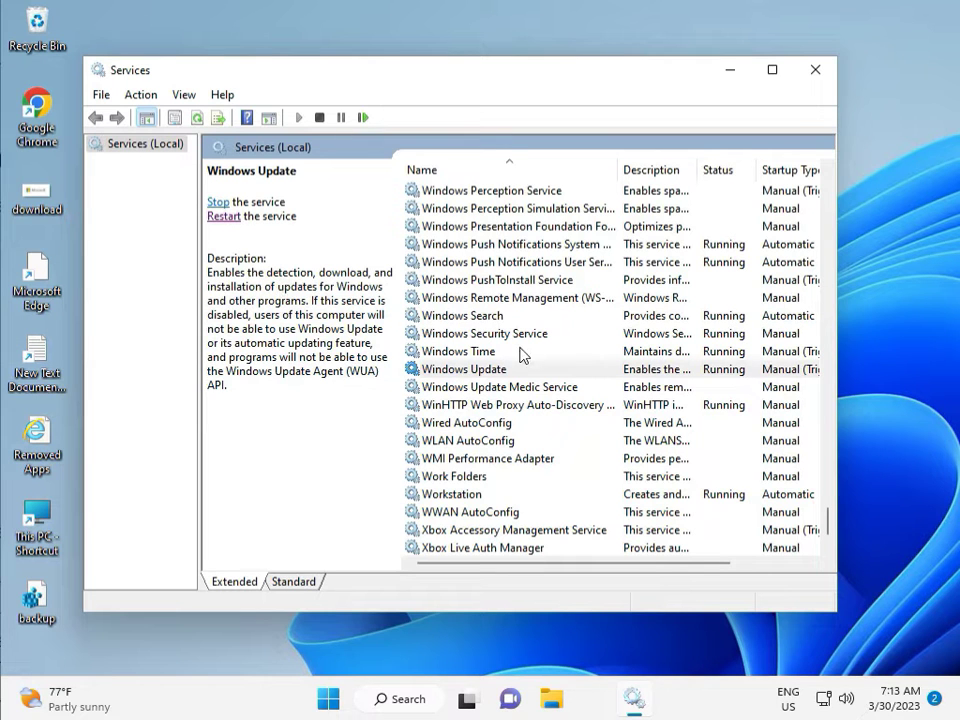
Set Windows Update's startup type to Automatic, apply it, and close Services
double_click(488, 370)
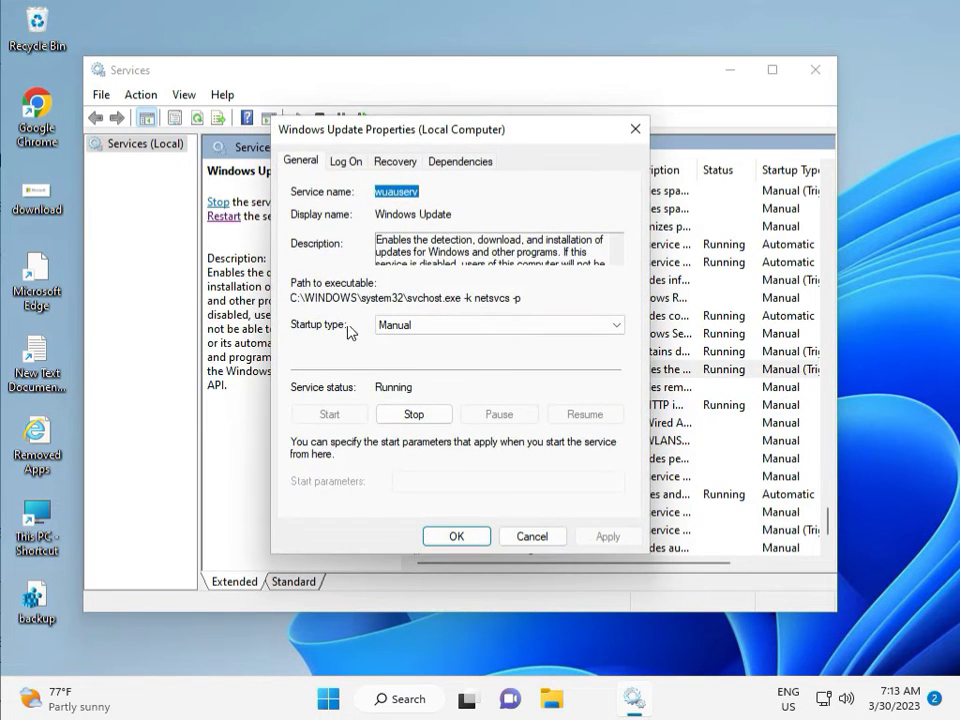
click(405, 325)
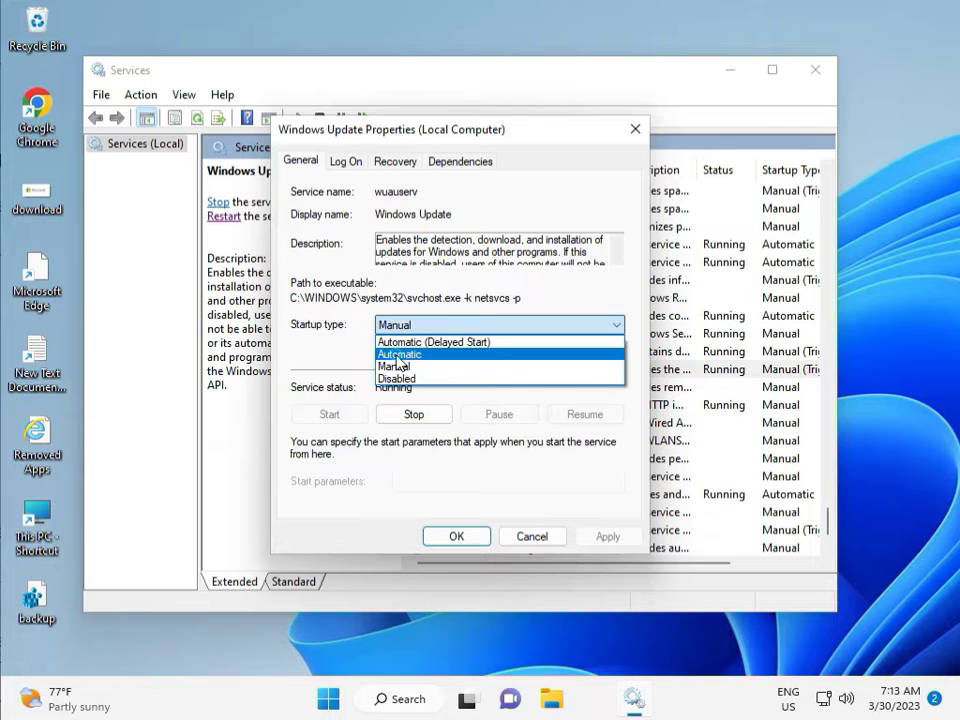
click(398, 355)
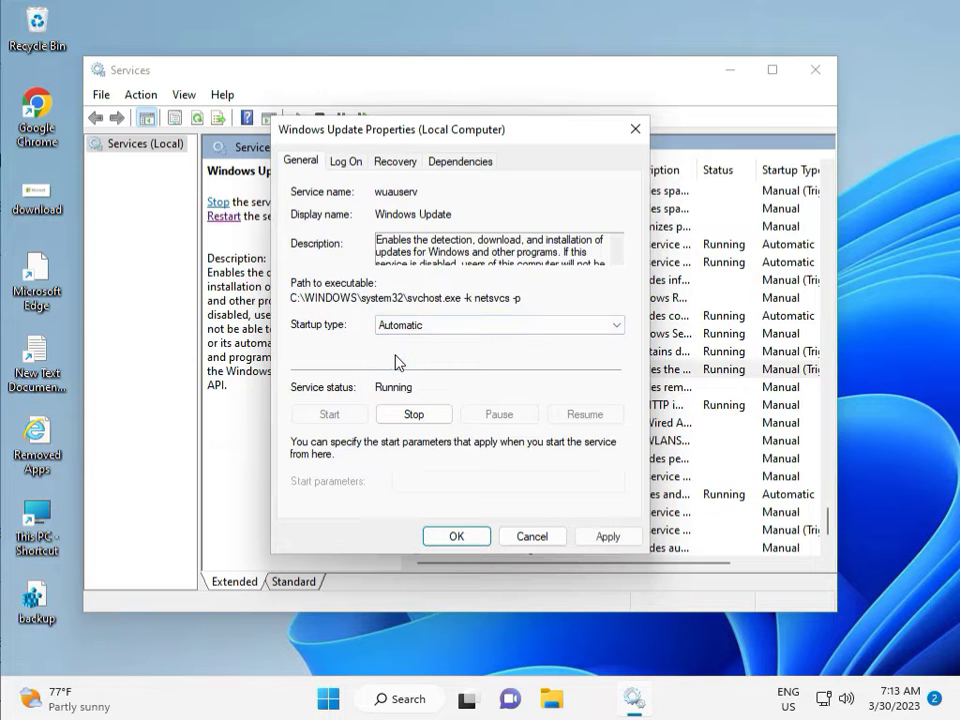
click(610, 537)
click(455, 536)
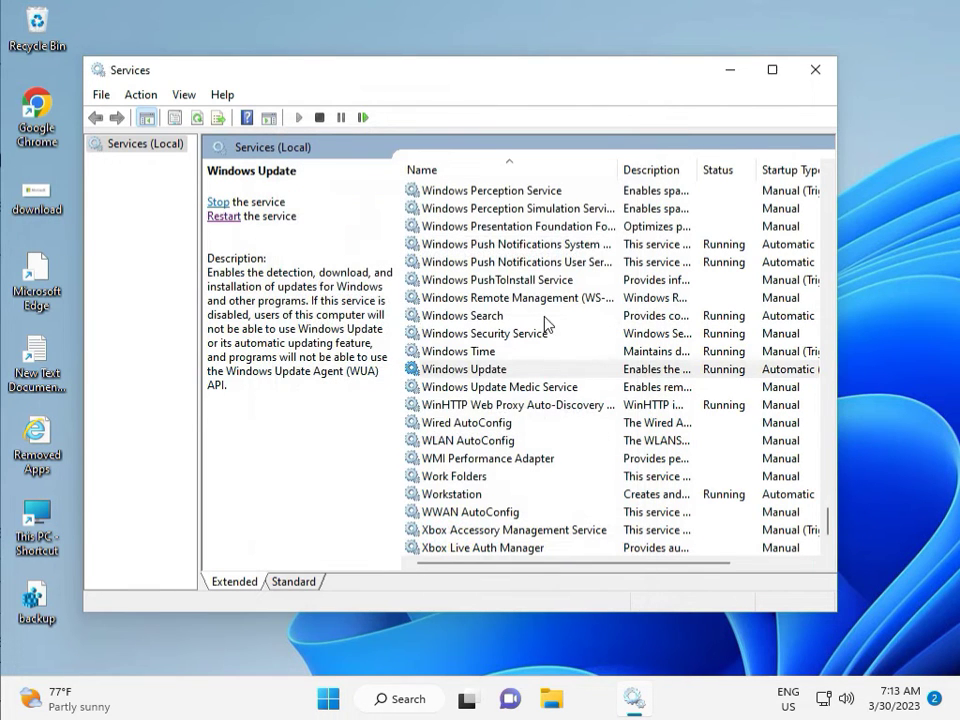
click(815, 70)
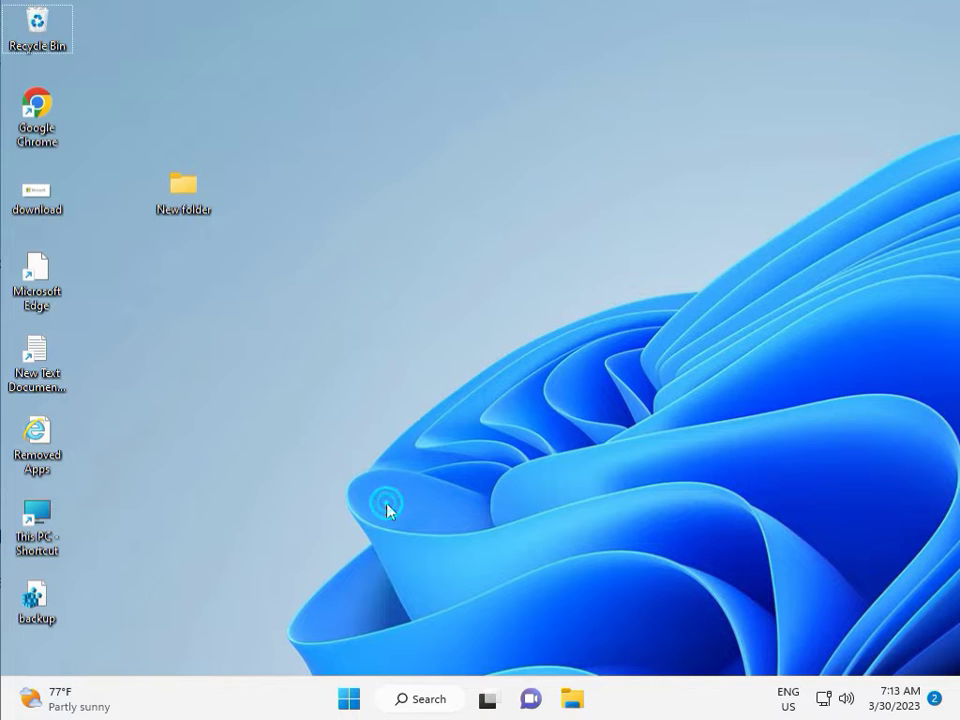
text(rege)
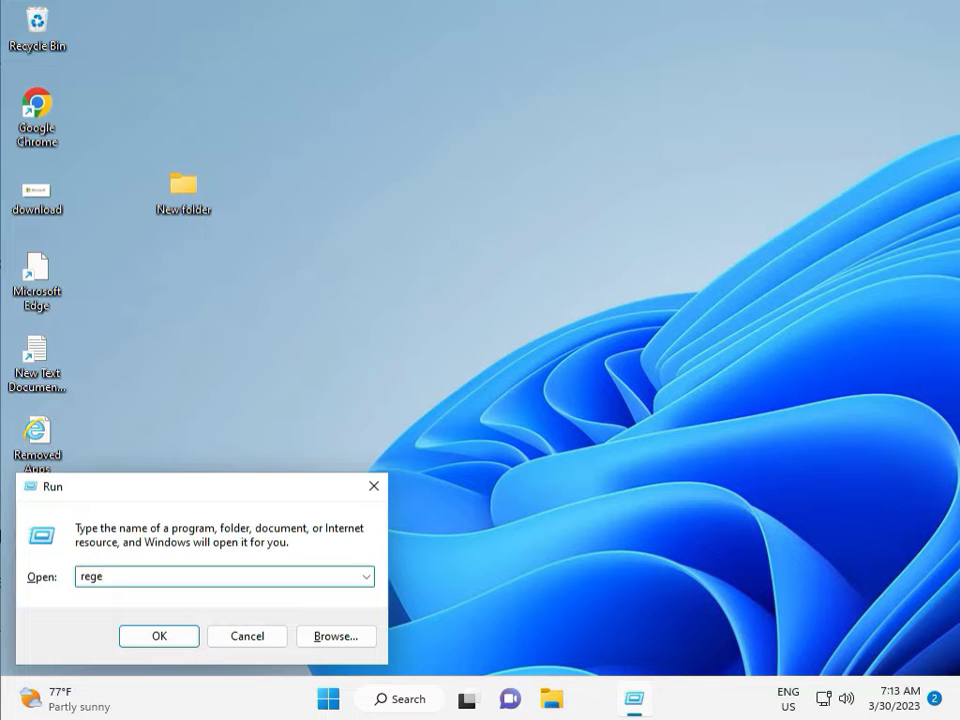
text(t)
key(Return)
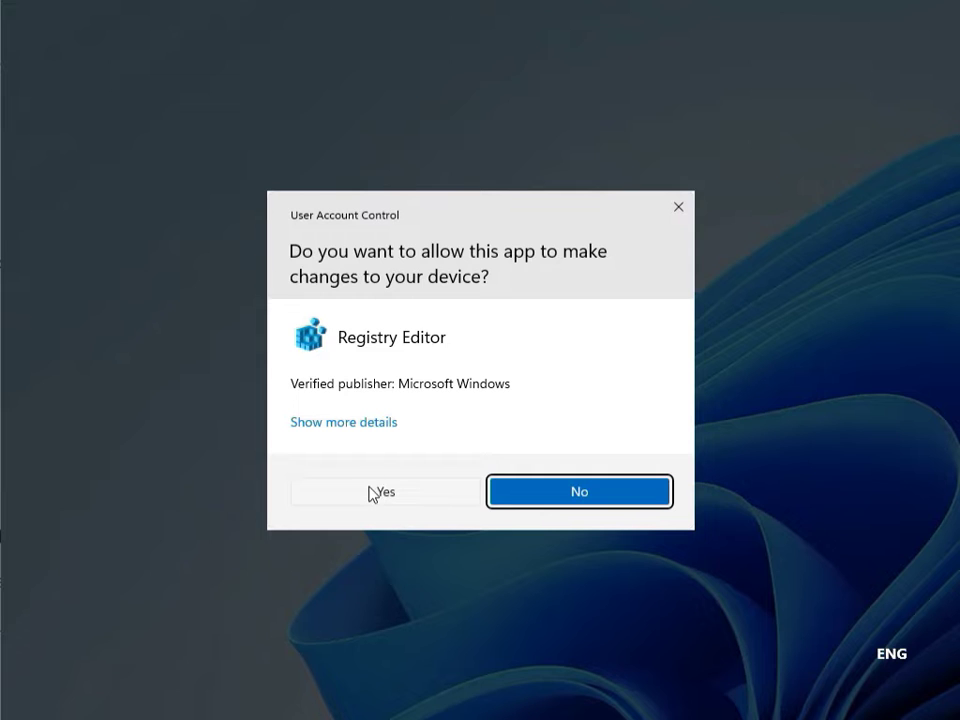
click(375, 492)
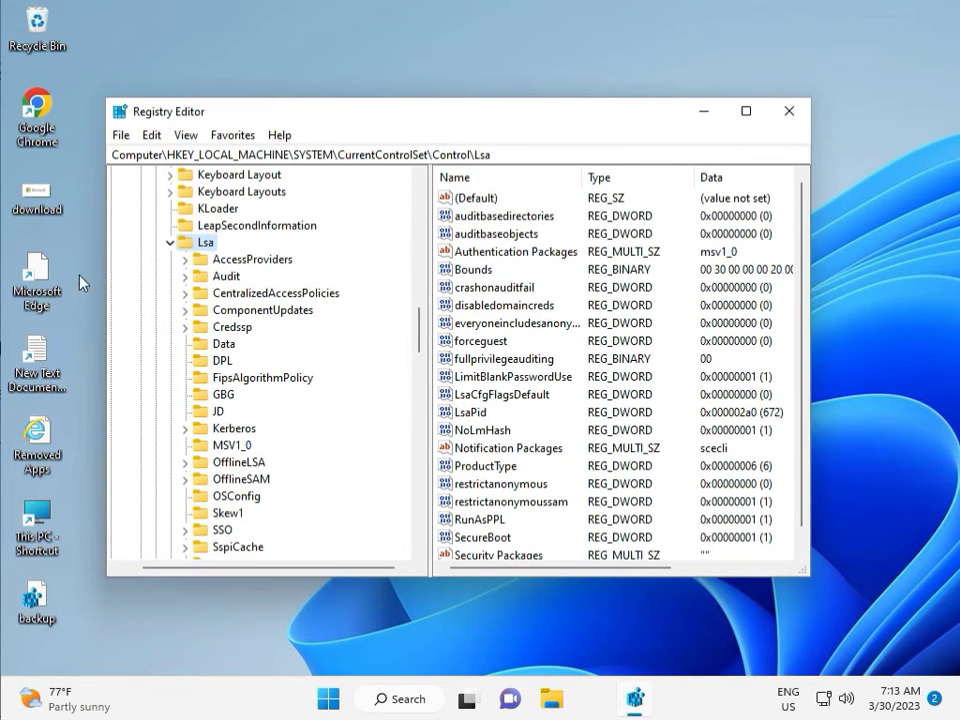
click(170, 242)
scroll(168, 255, up, 5)
scroll(170, 265, up, 15)
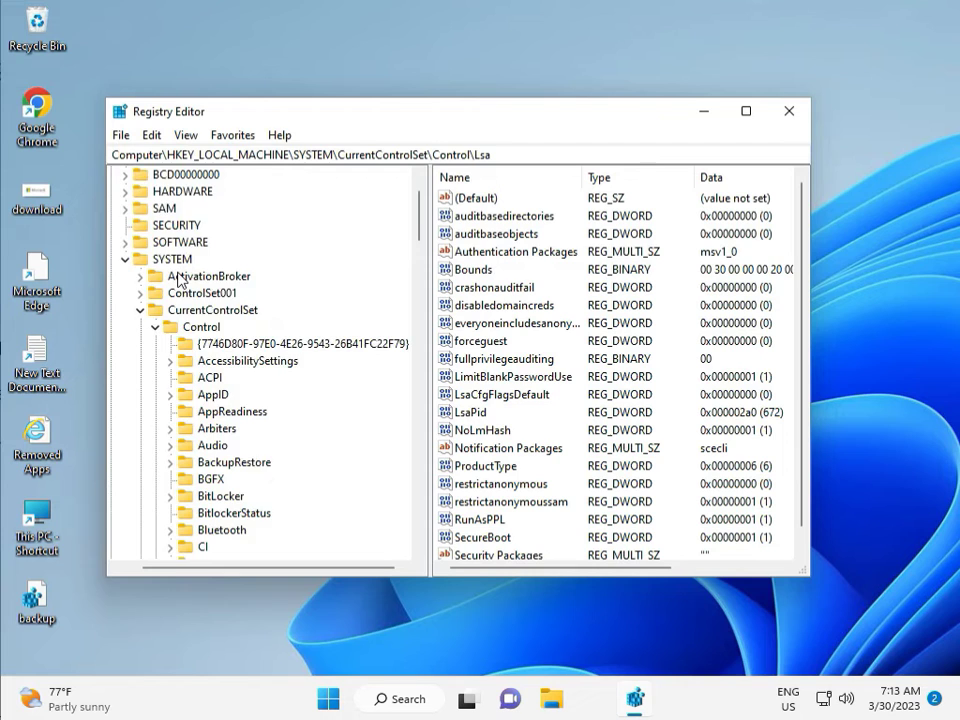
scroll(175, 278, up, 2)
click(124, 326)
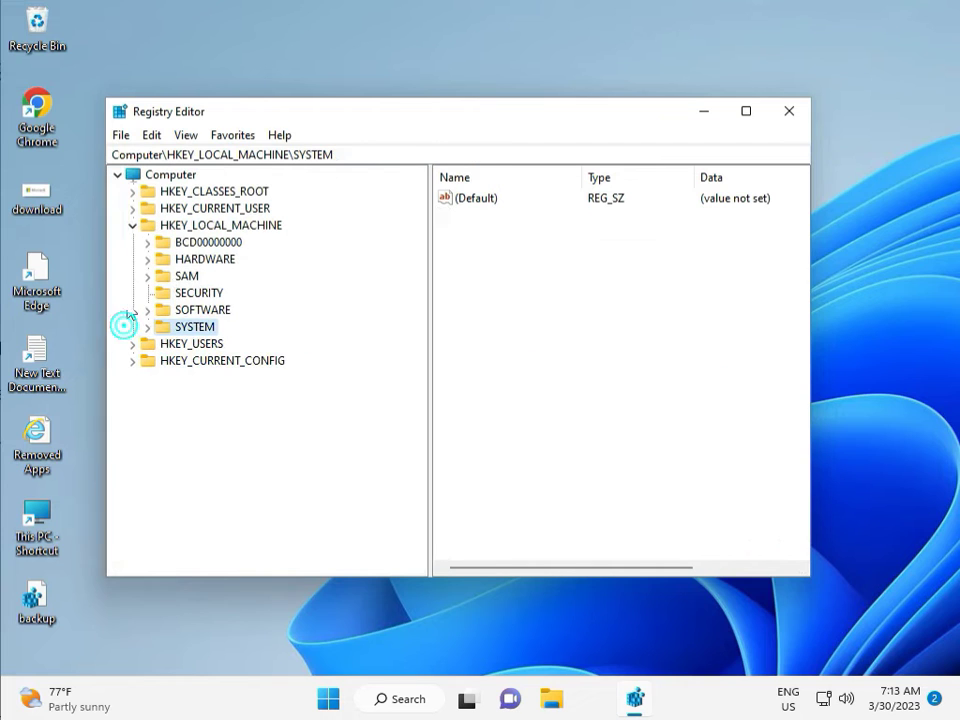
click(133, 225)
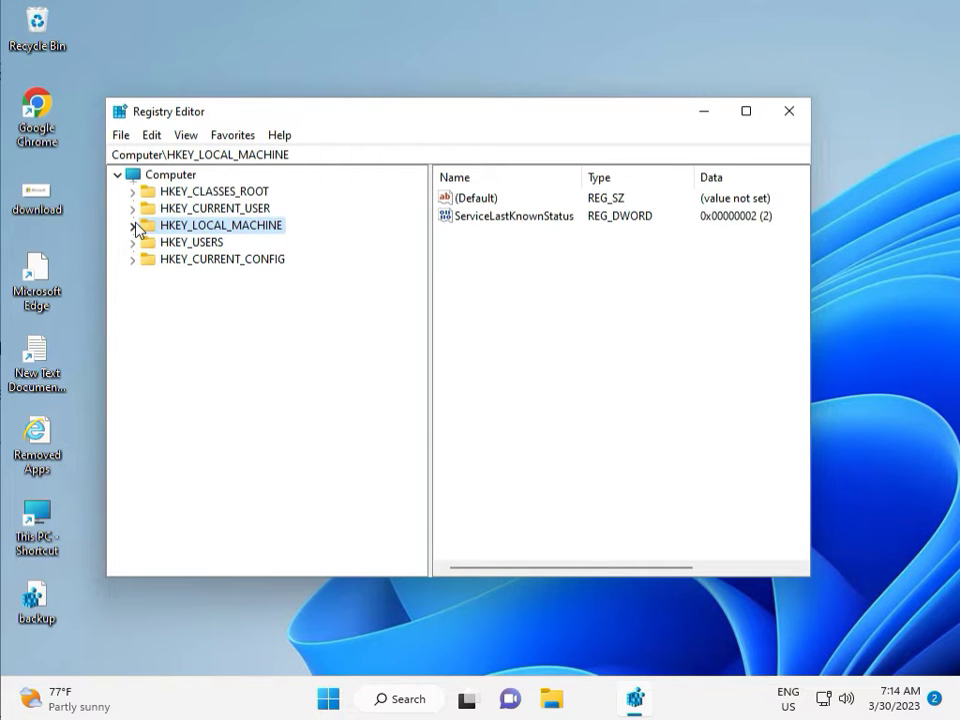
click(133, 225)
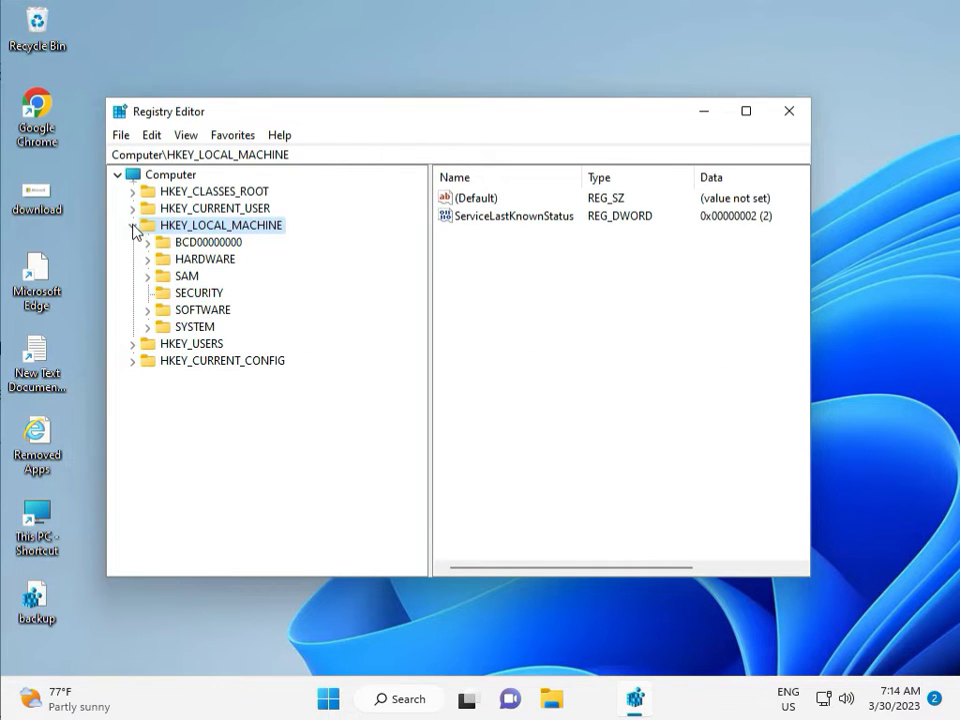
click(148, 310)
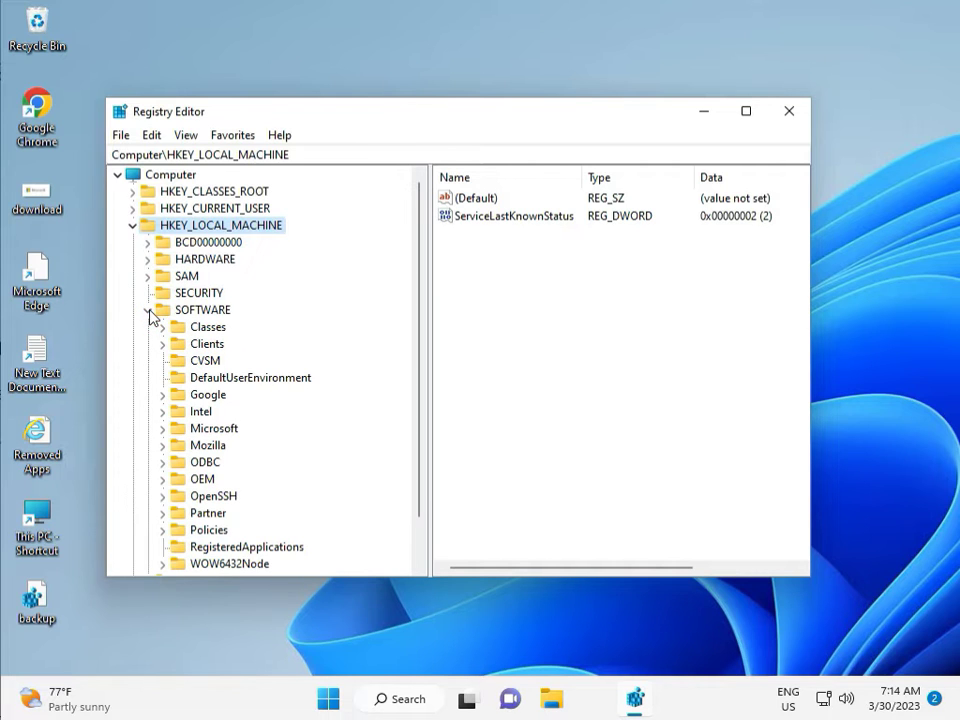
scroll(191, 392, down, 1)
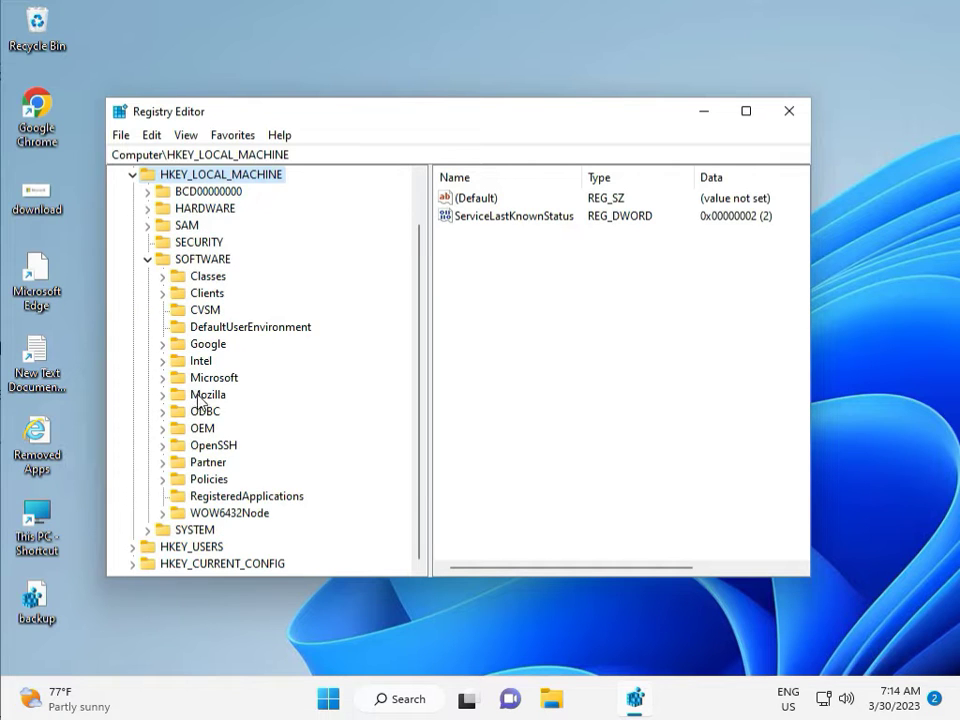
click(164, 480)
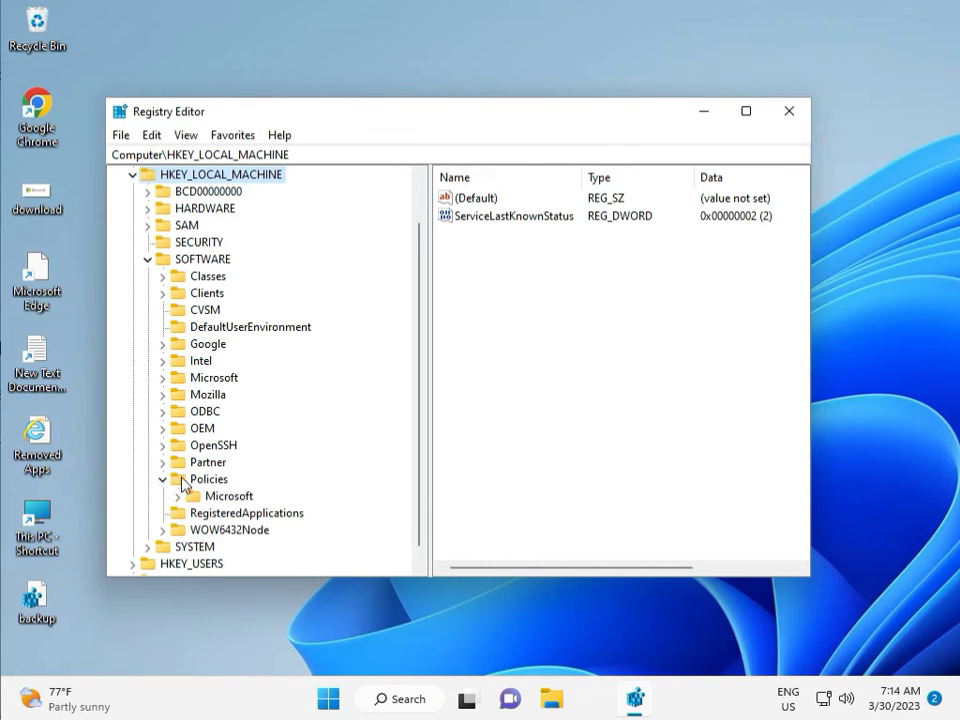
click(179, 496)
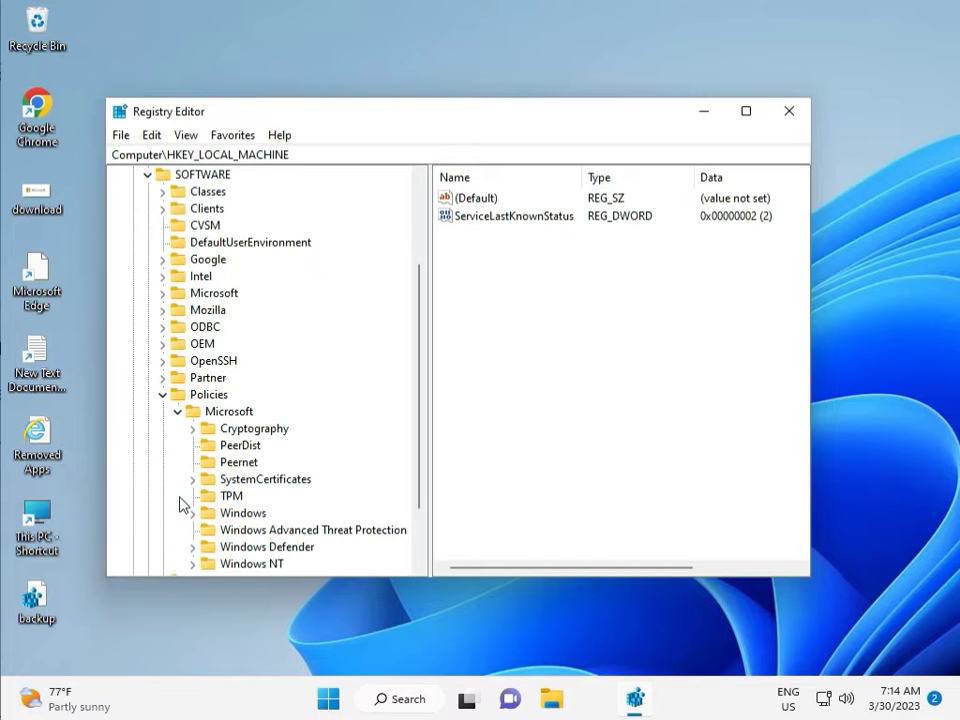
scroll(222, 492, down, 2)
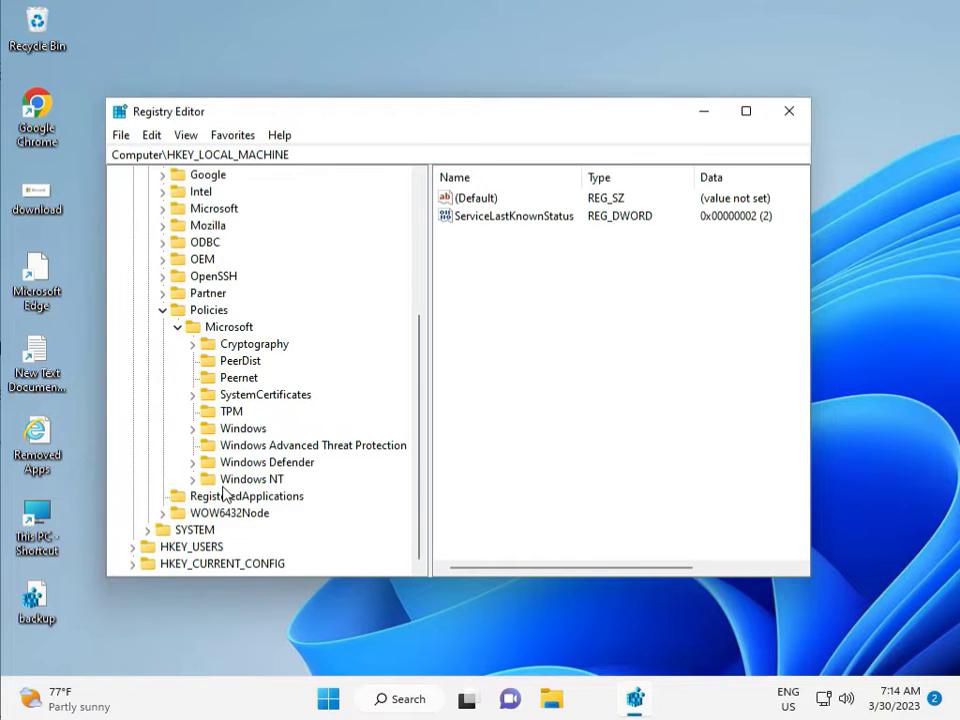
click(195, 430)
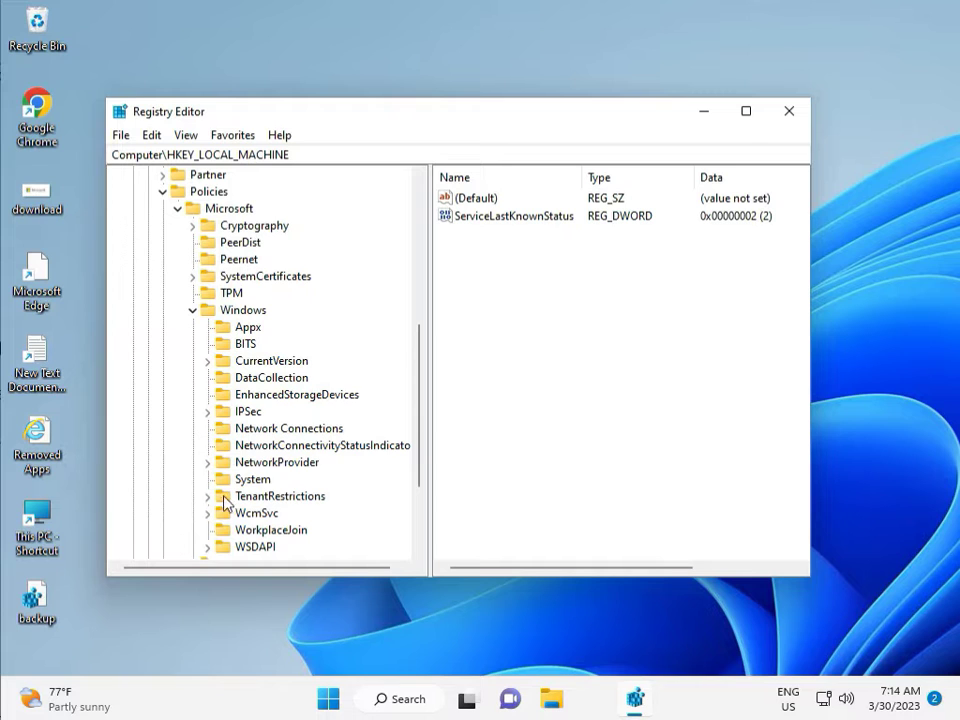
scroll(224, 533, down, 1)
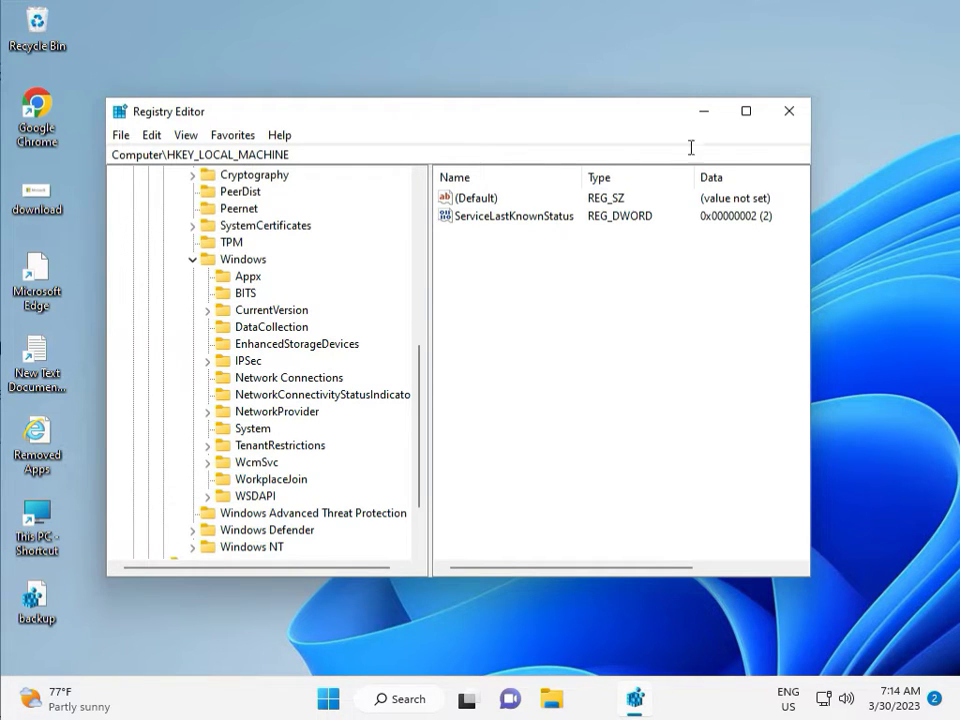
click(789, 111)
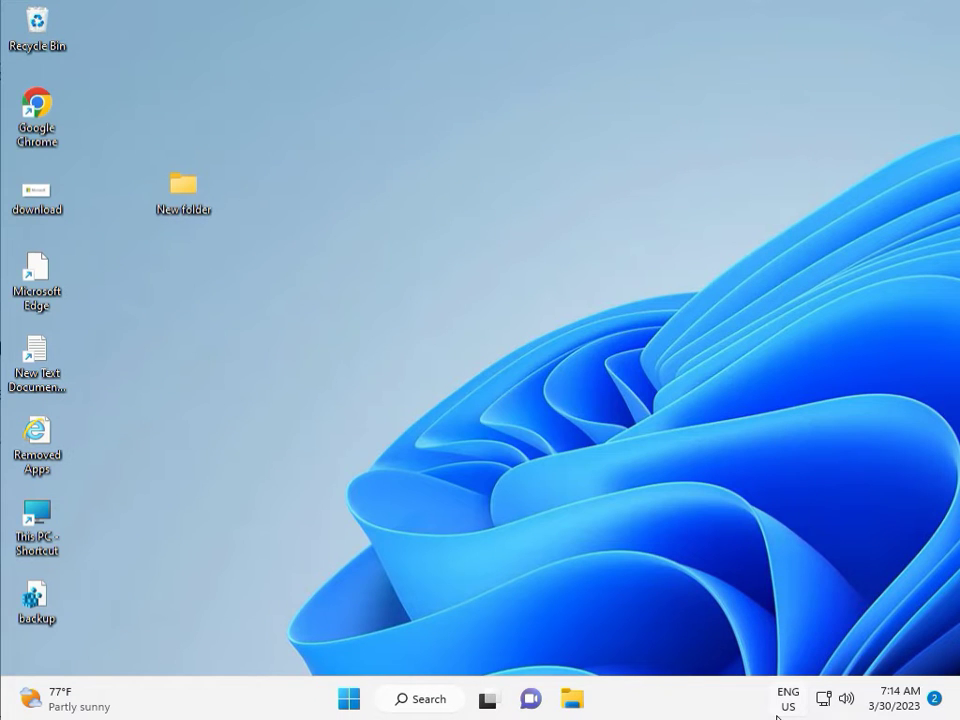
Search 'cmd' from Start and run Command Prompt as administrator, accepting UAC
click(294, 446)
key(super)
text(cmd)
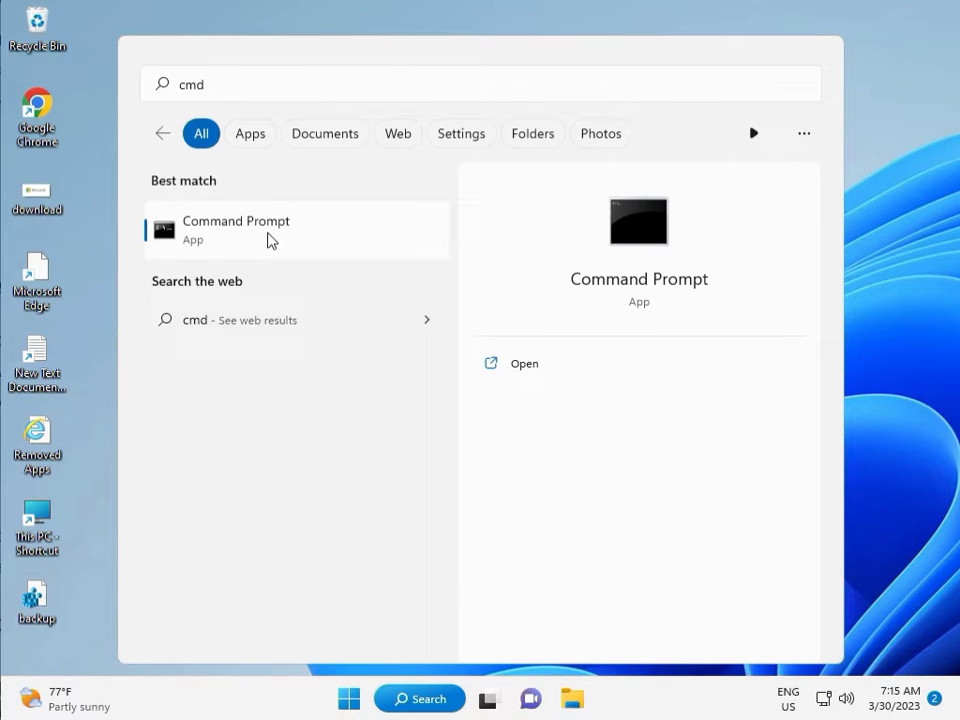
click(512, 397)
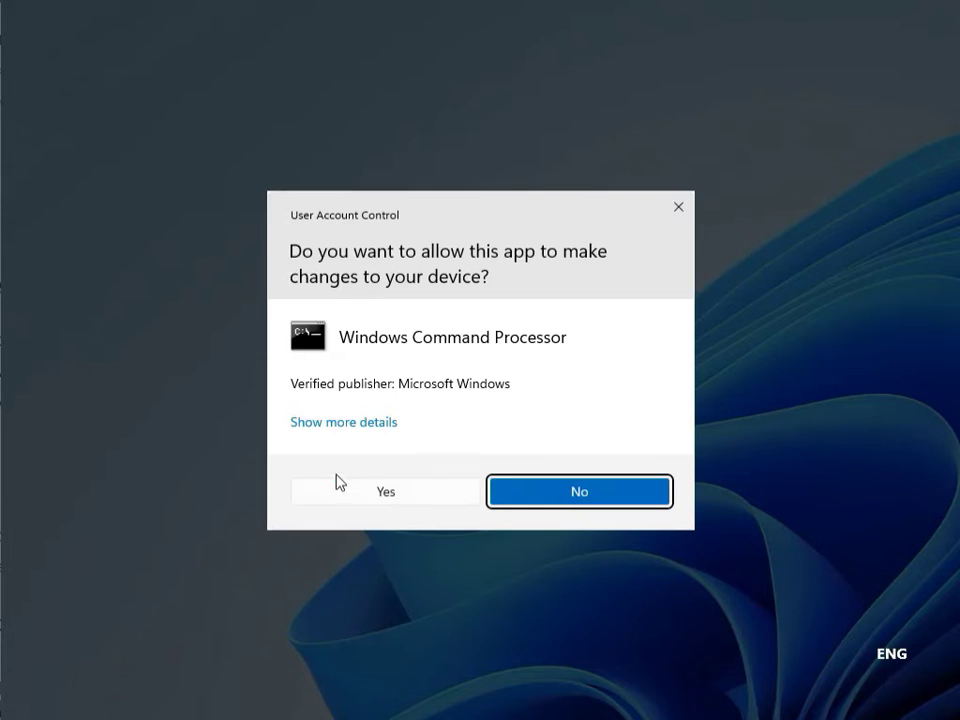
click(353, 488)
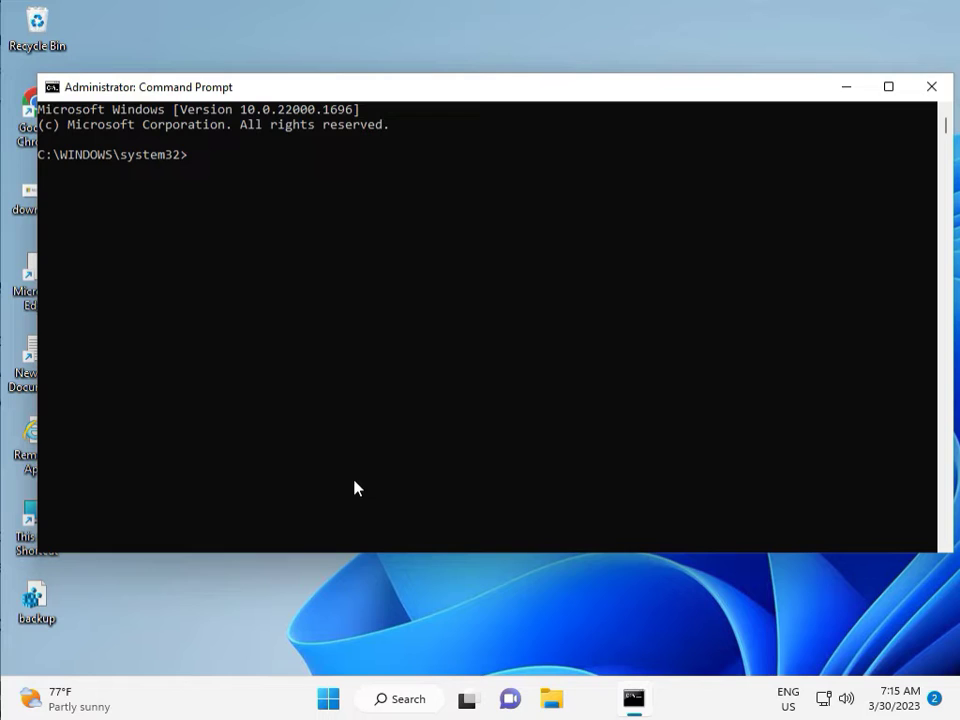
Run chkdsk /f /r and answer 'y' to schedule the check at next restart
text(ch)
text(kd)
text(sk)
text( /)
text(f)
text( /)
text(r)
key(Return)
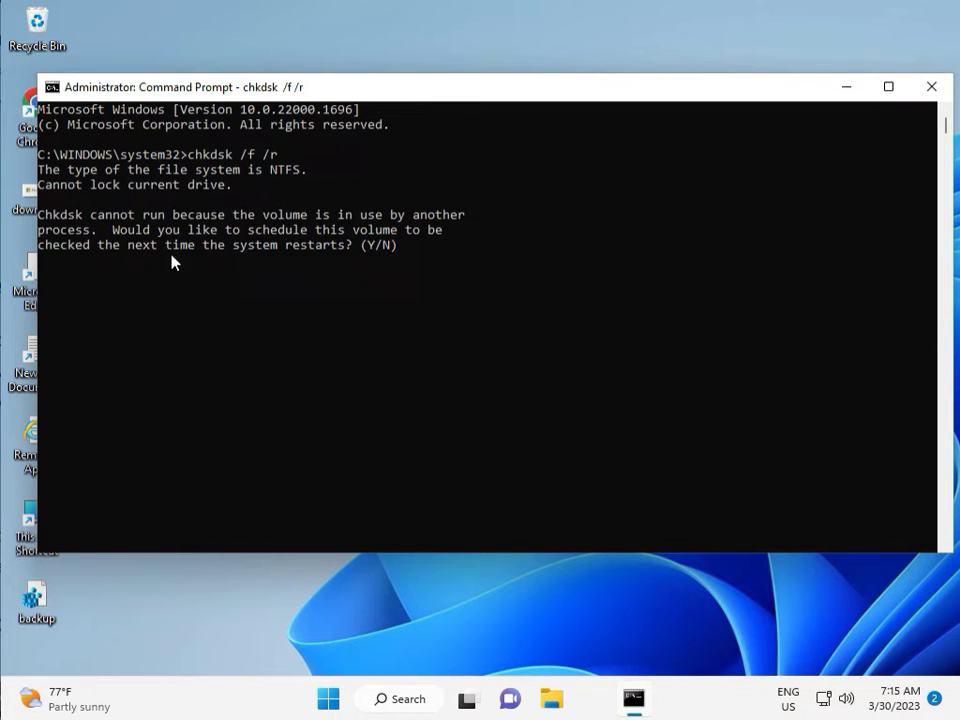
text(y)
key(Return)
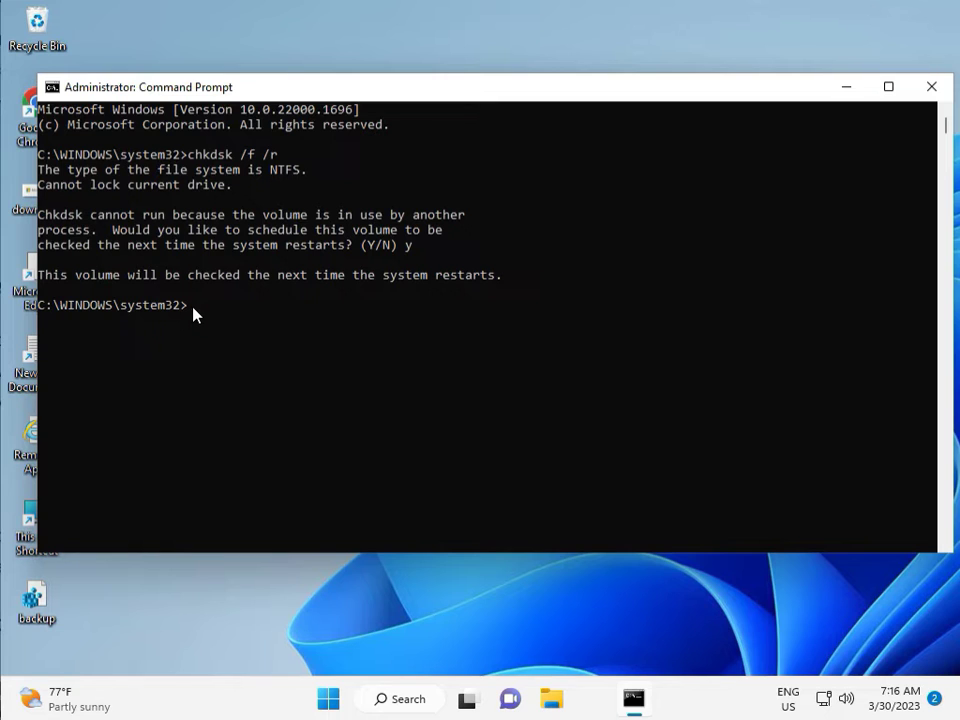
Close the old console and relaunch Command Prompt as administrator via Start search
click(931, 88)
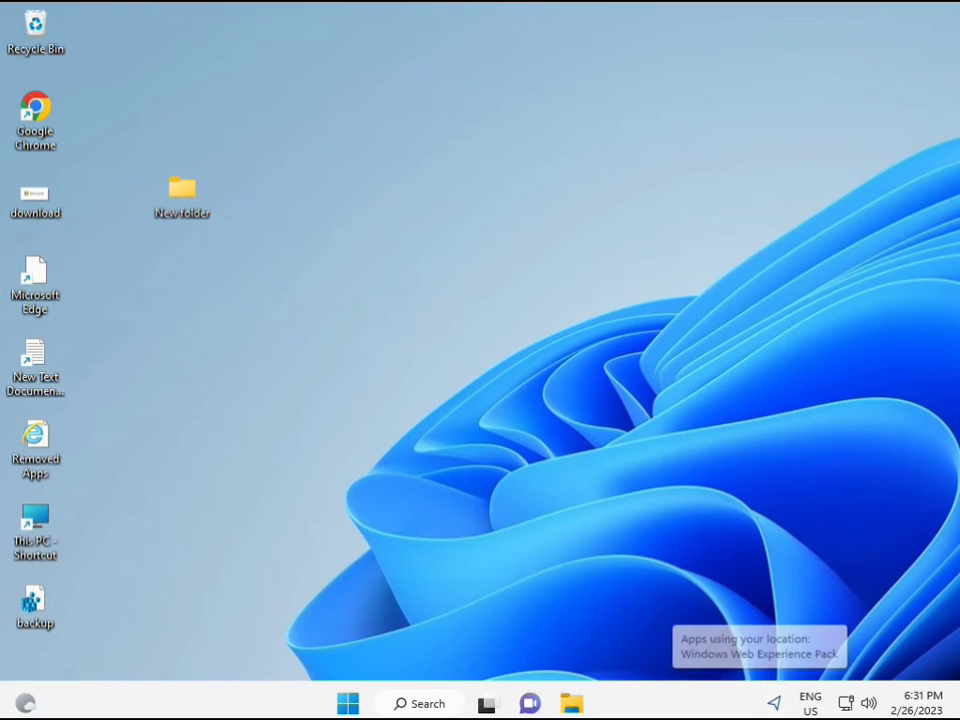
click(348, 704)
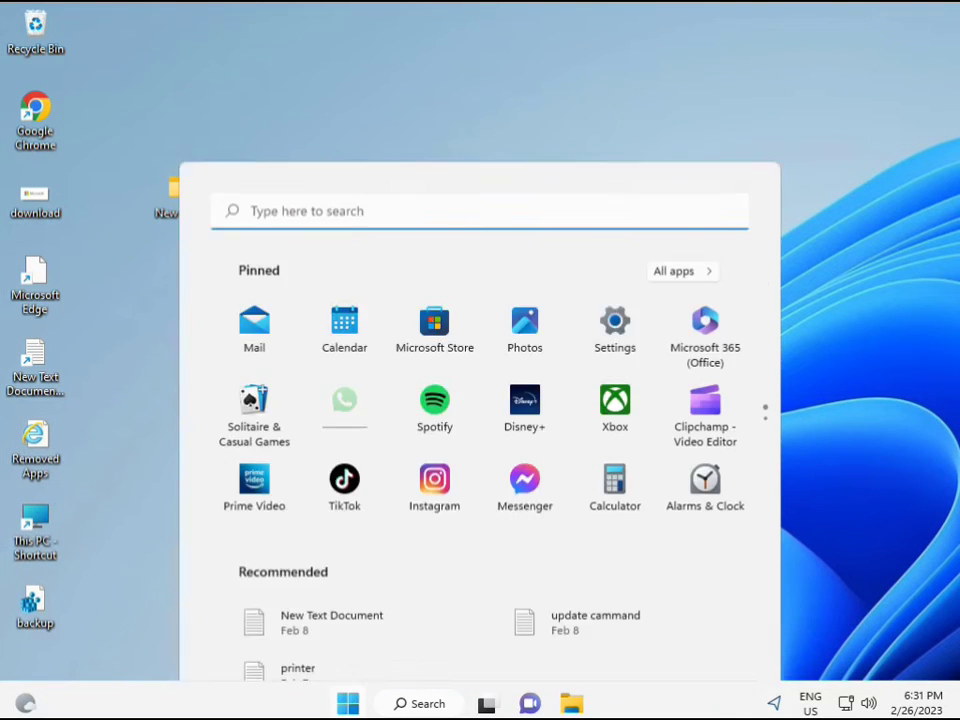
click(390, 708)
text(cmd)
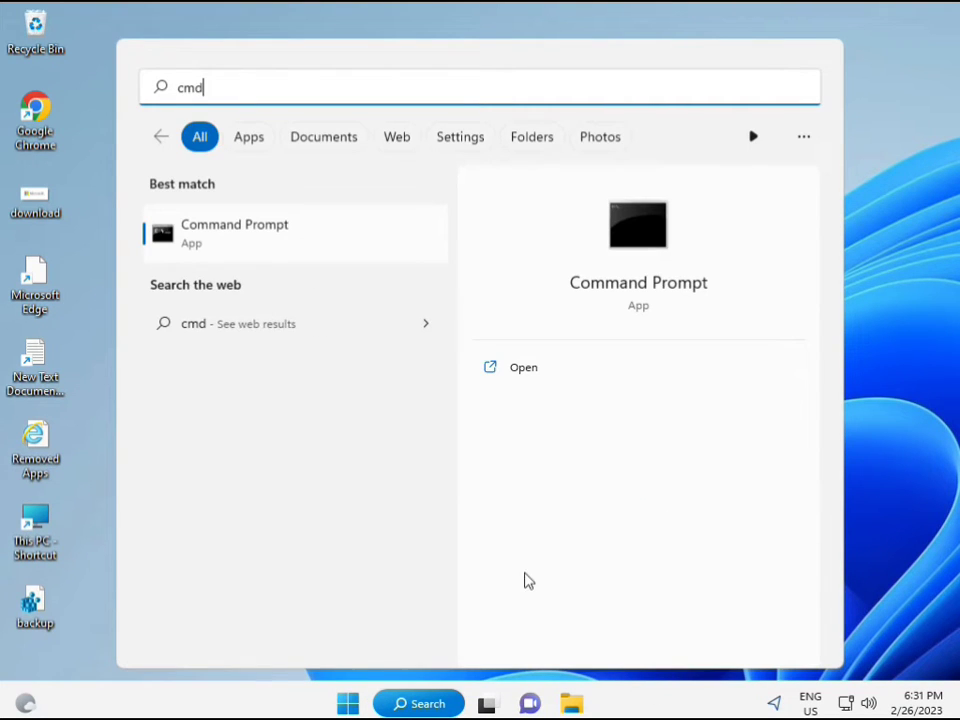
click(212, 235)
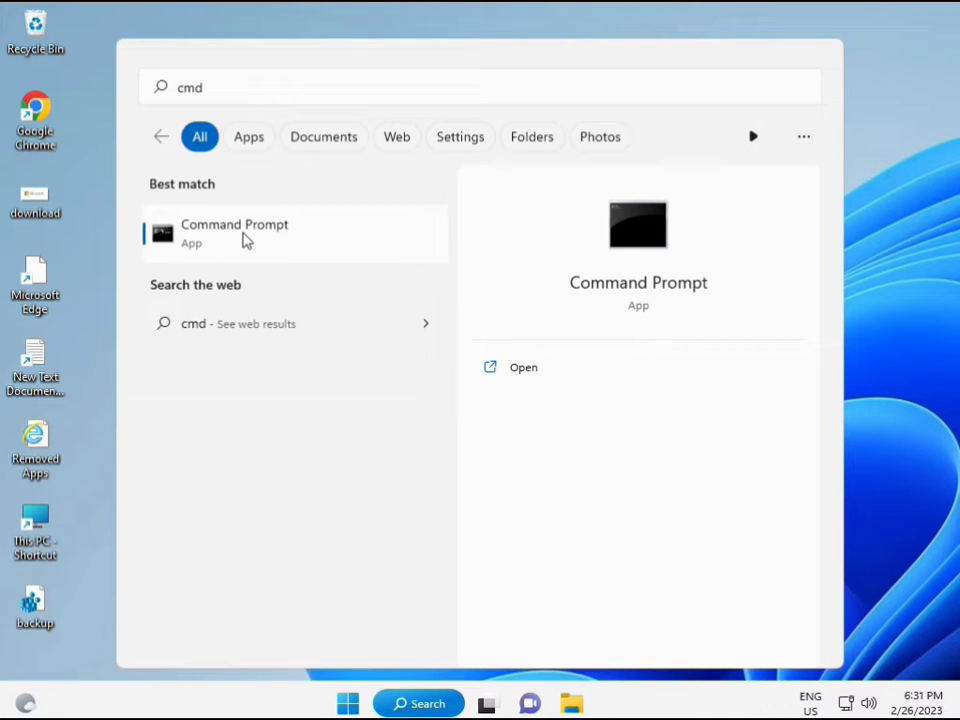
right_click(245, 240)
click(296, 257)
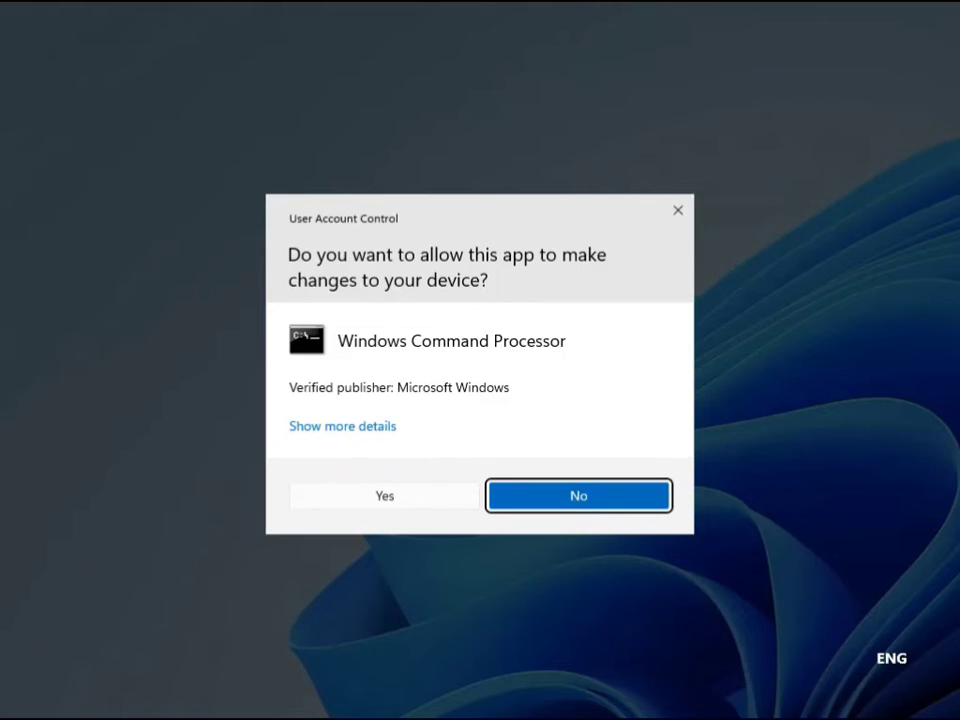
click(394, 493)
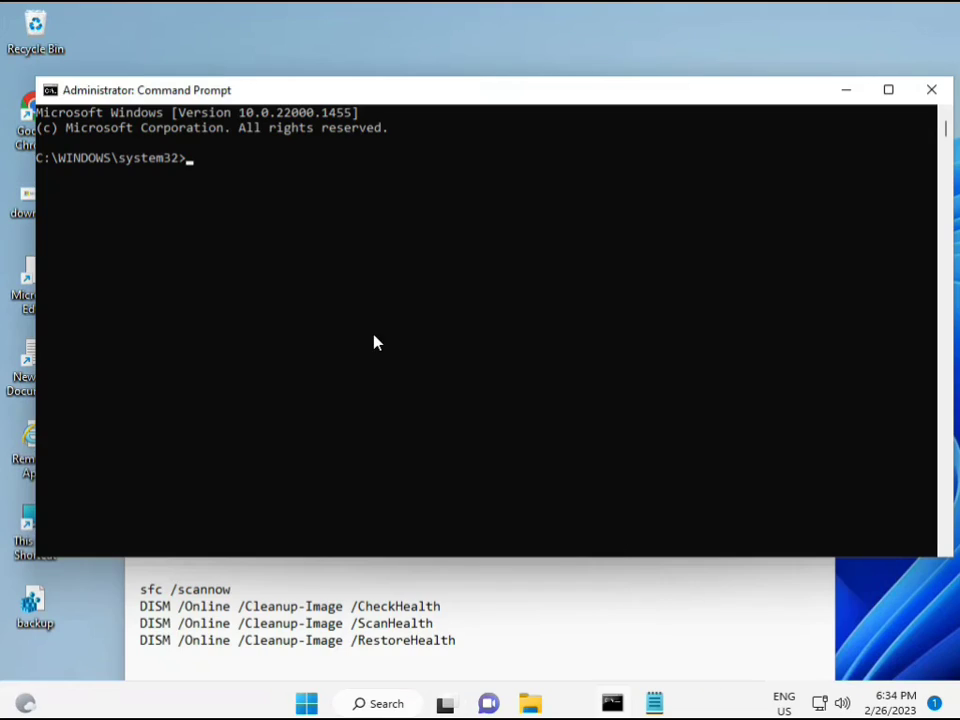
Run sfc /scannow in the admin console, which reports no integrity violations
click(193, 158)
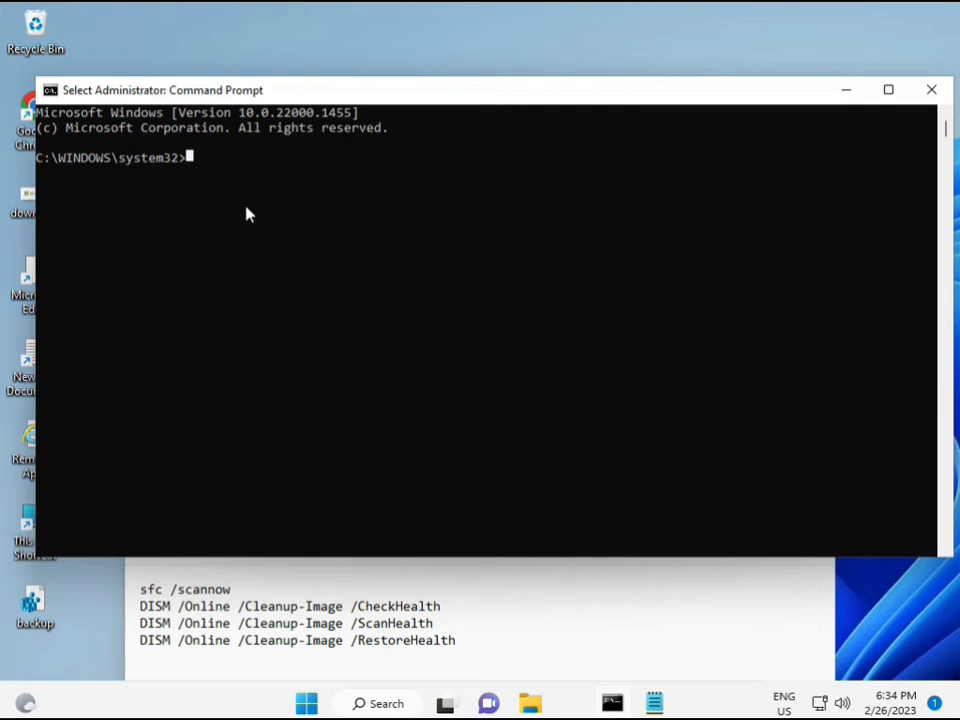
text(sca)
key(BackSpace)
key(BackSpace)
key(BackSpace)
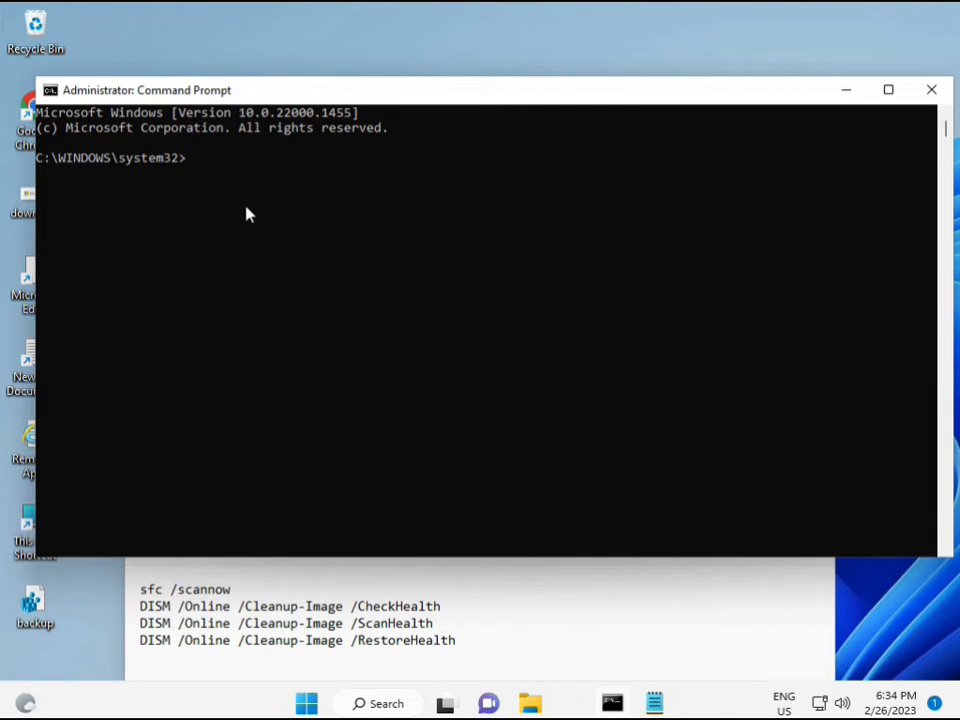
text(sfc)
text( /scanno)
text(w)
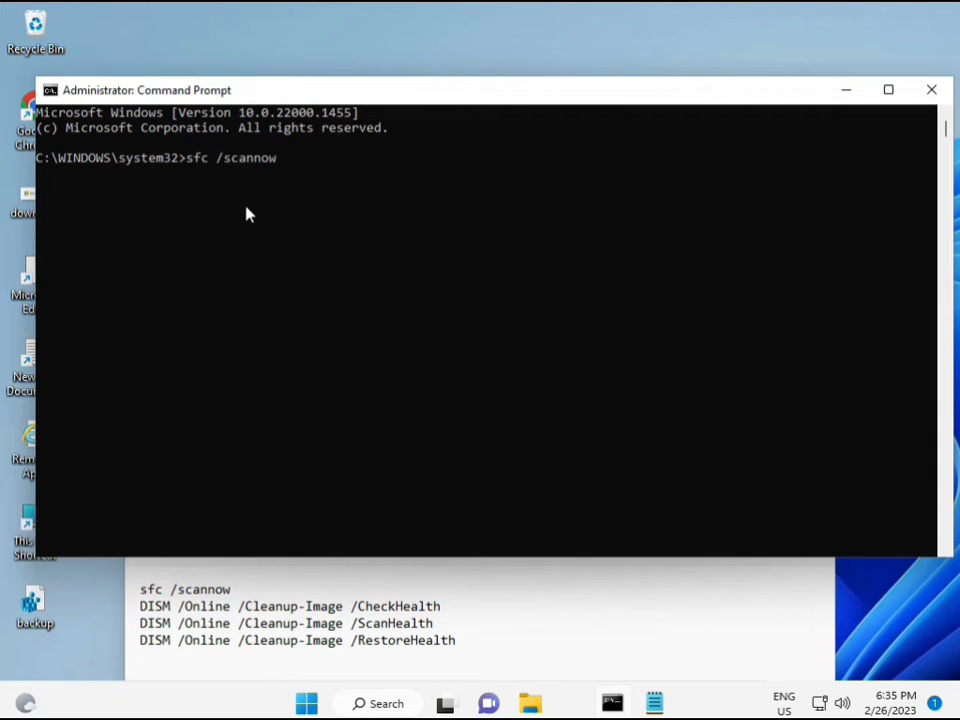
key(Return)
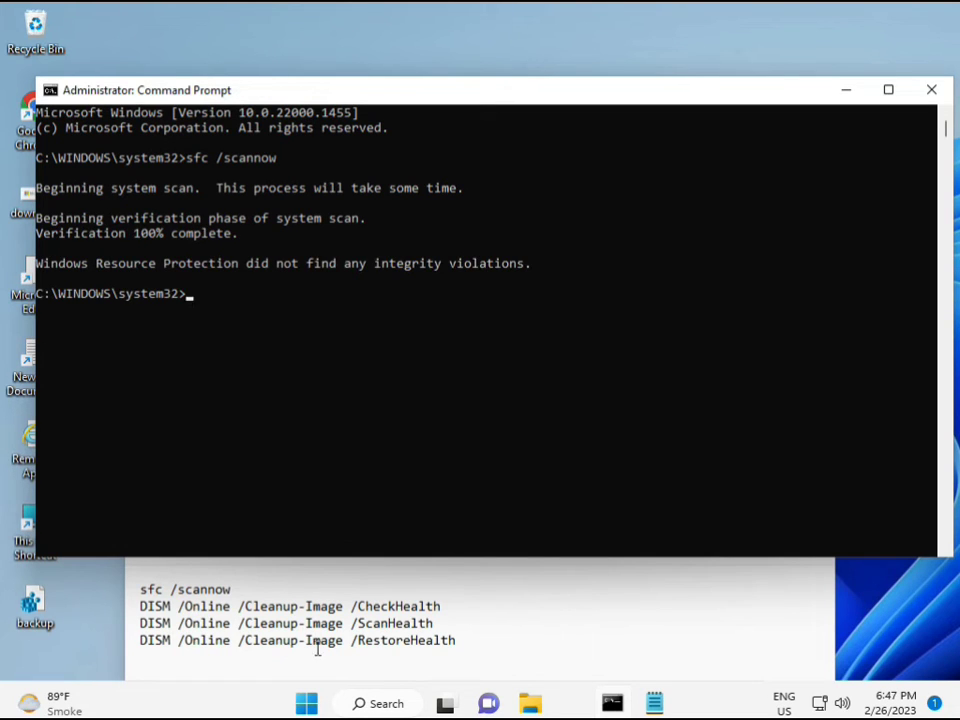
Run DISM /Online /Cleanup-Image /CheckHealth, copied from the Notepad list, confirming no corruption
click(147, 604)
drag(141, 606, 449, 606)
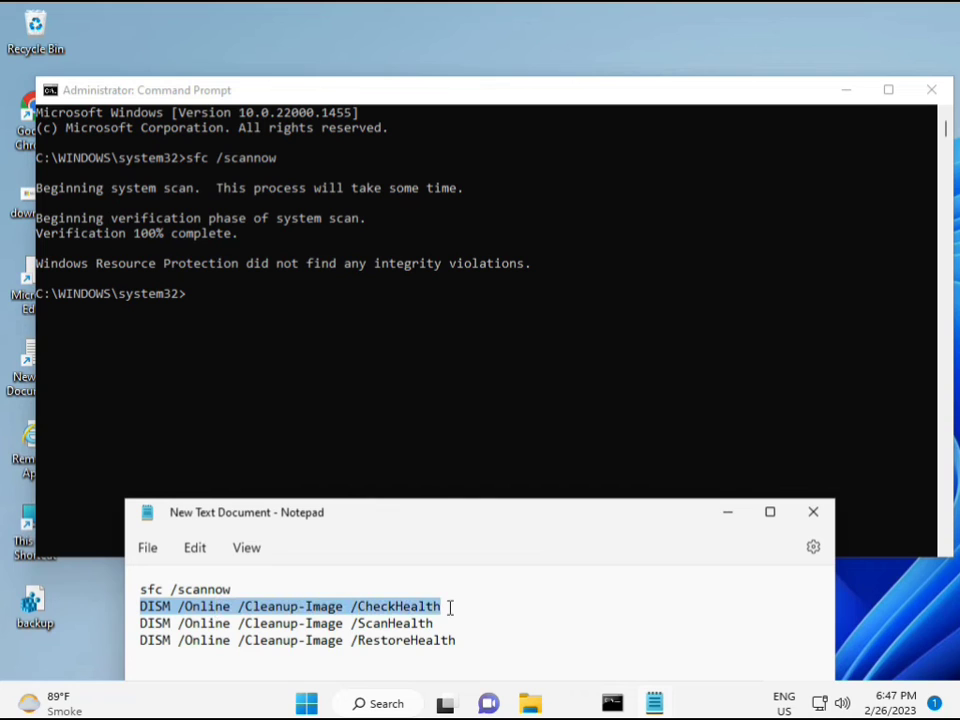
right_click(257, 612)
click(302, 311)
click(195, 303)
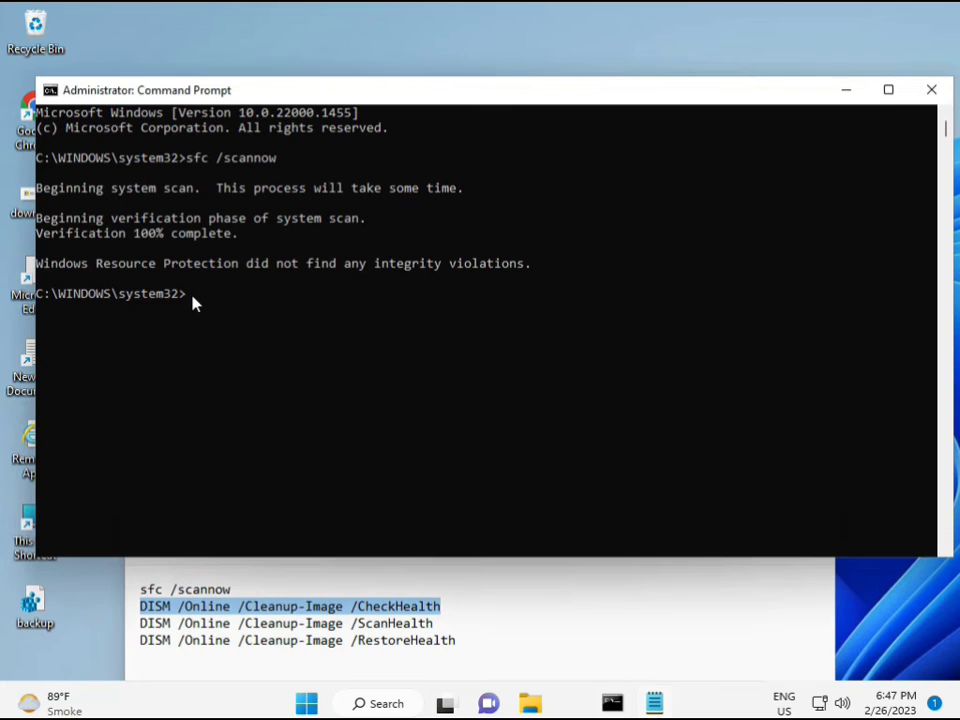
right_click(77, 91)
mouse_move(144, 234)
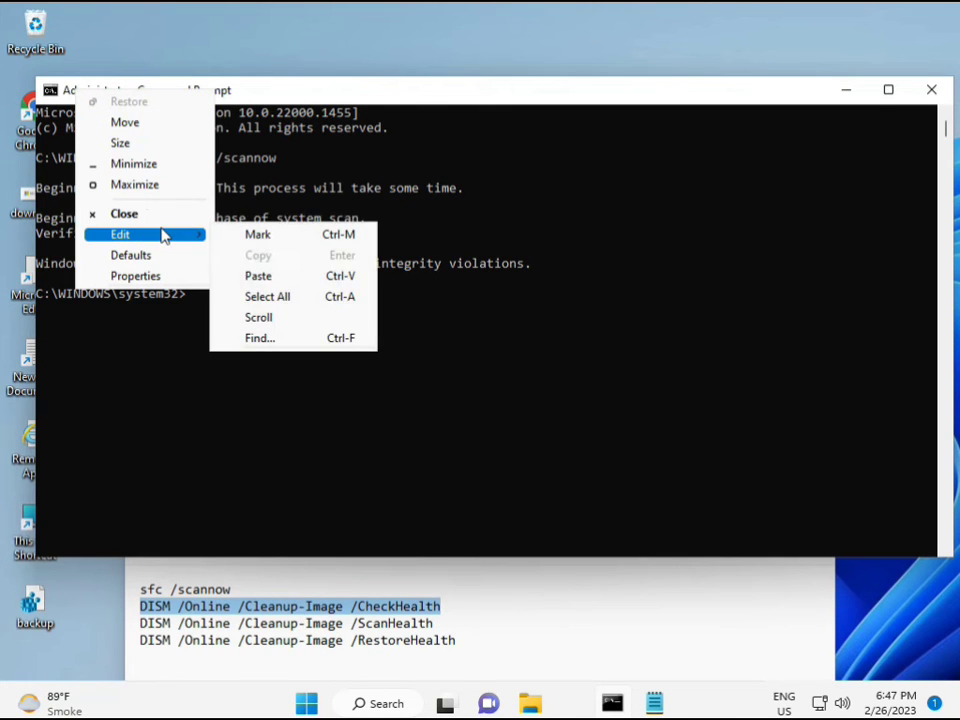
click(256, 276)
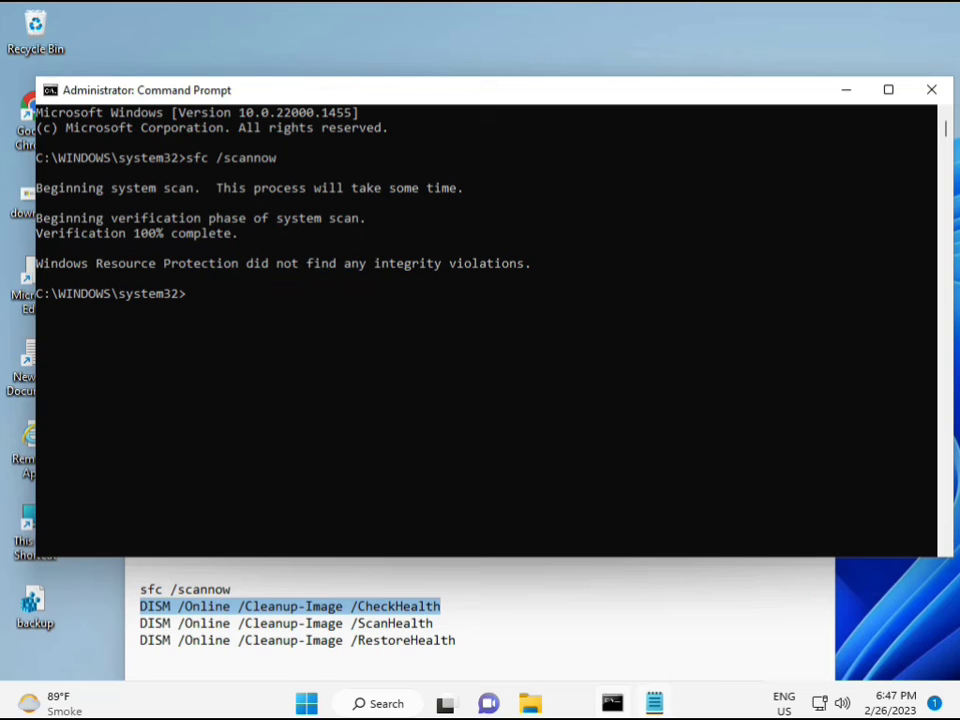
click(187, 301)
key(Return)
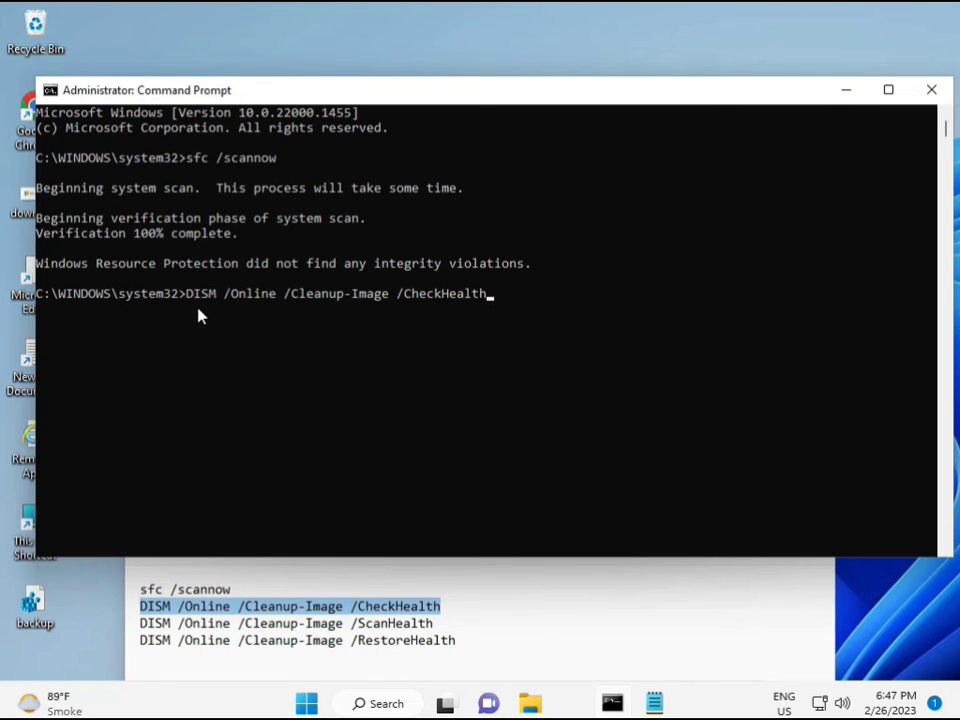
key(Return)
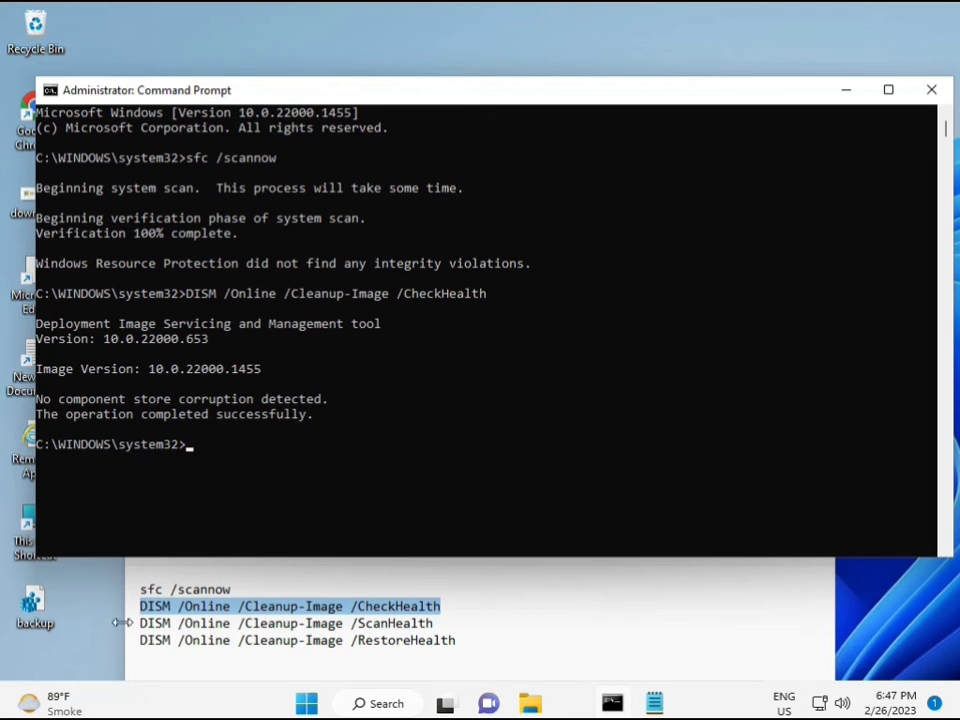
Run DISM /Online /Cleanup-Image /ScanHealth from the Notepad list; it finishes at 100% with no corruption
drag(142, 624, 455, 624)
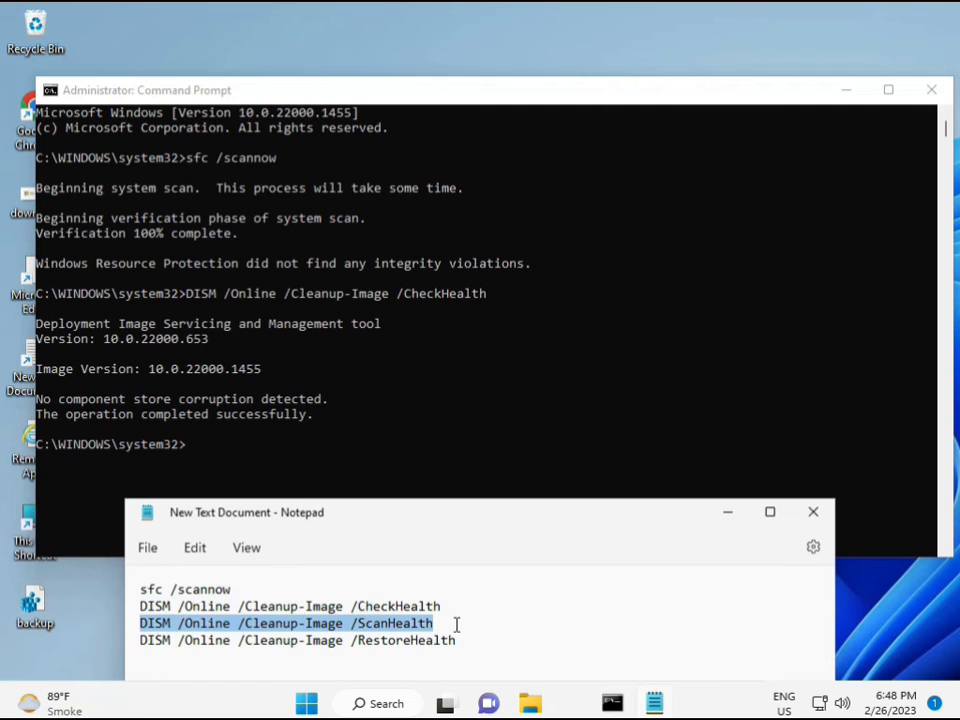
right_click(424, 626)
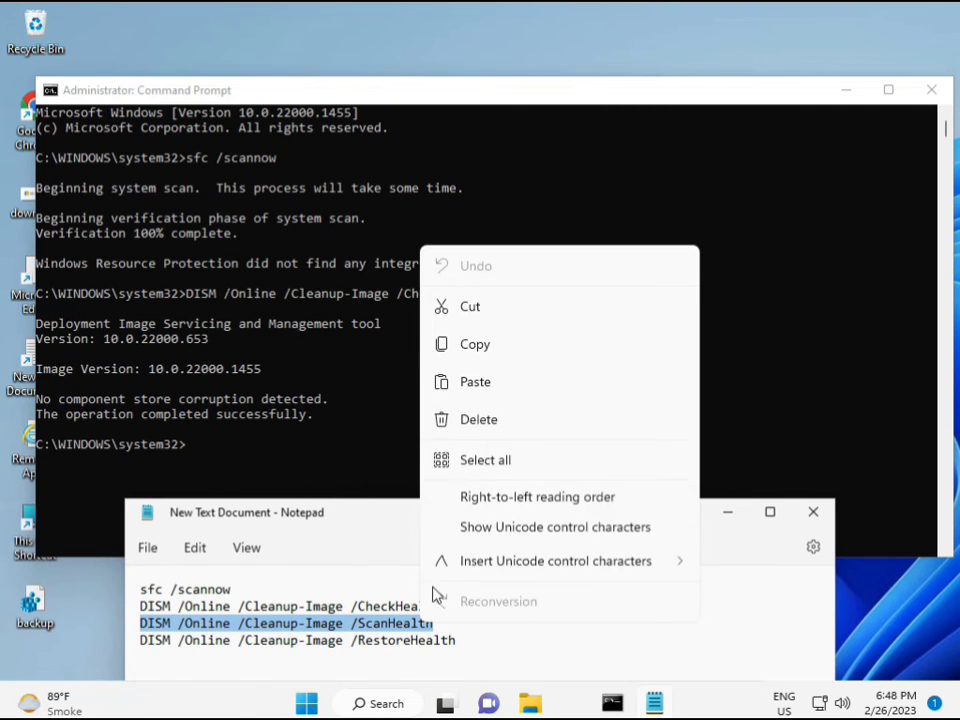
click(466, 358)
click(338, 472)
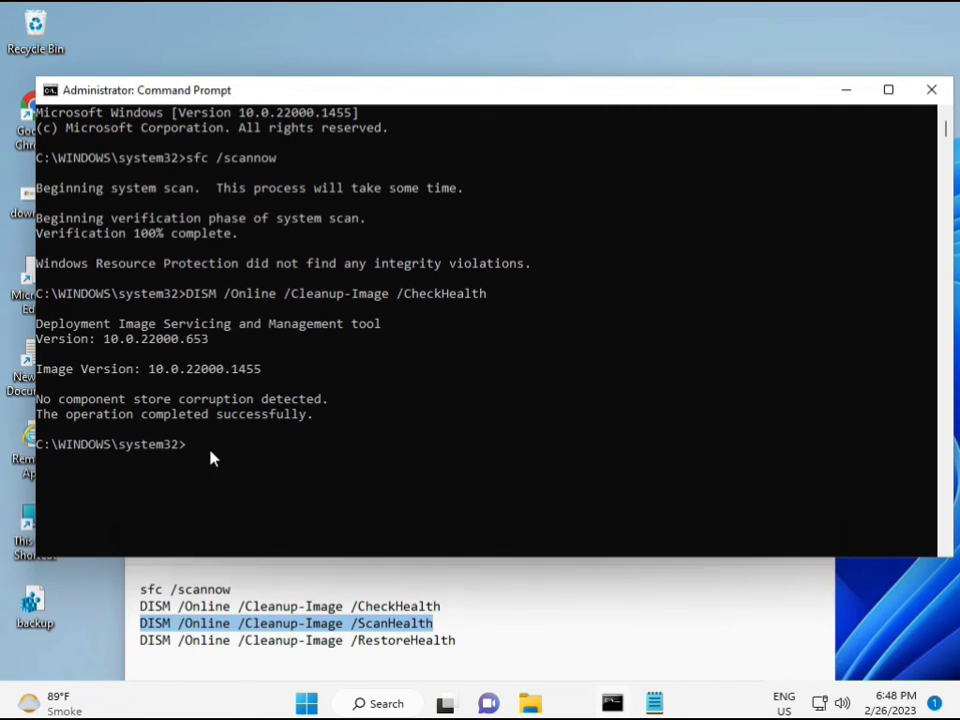
click(193, 450)
right_click(193, 452)
right_click(193, 452)
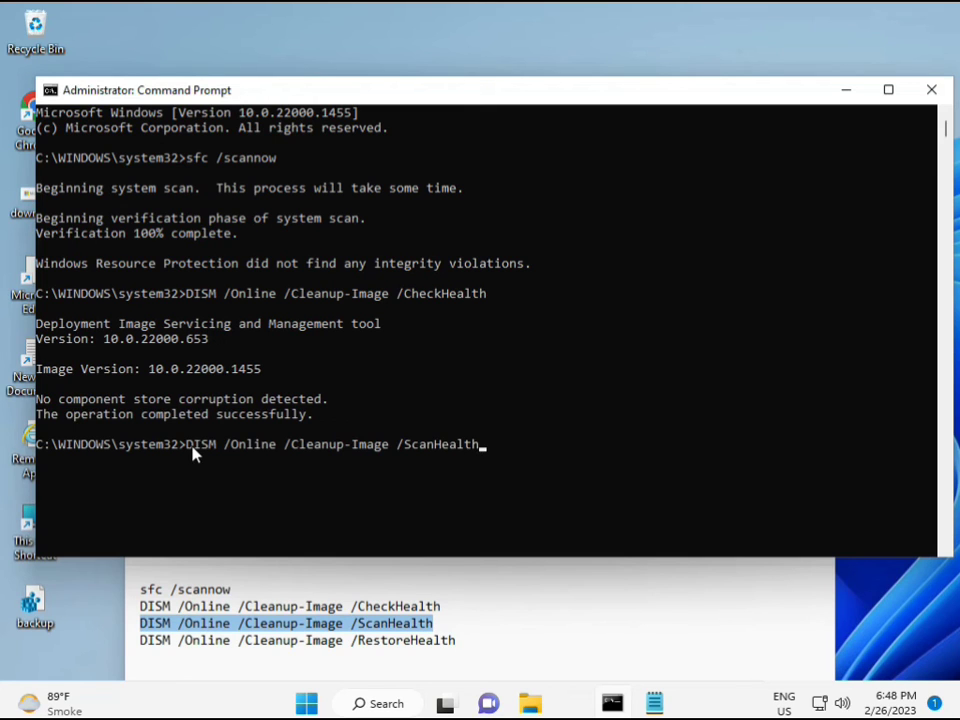
key(Return)
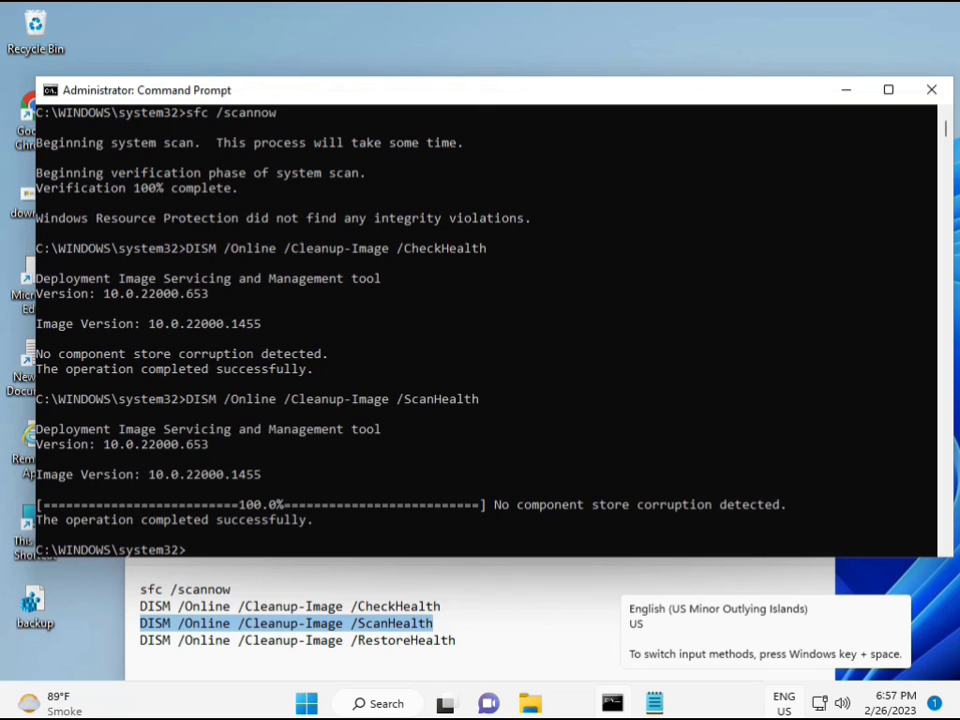
Copy the DISM RestoreHealth command line from the Notepad list
drag(212, 520, 313, 521)
click(228, 641)
triple_click(228, 645)
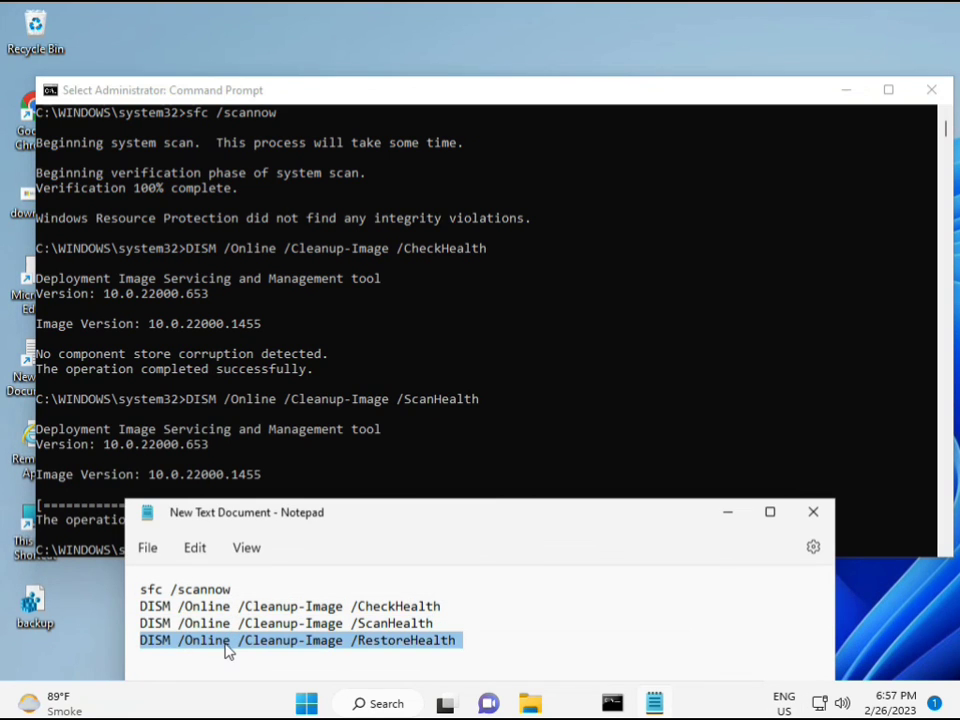
right_click(229, 648)
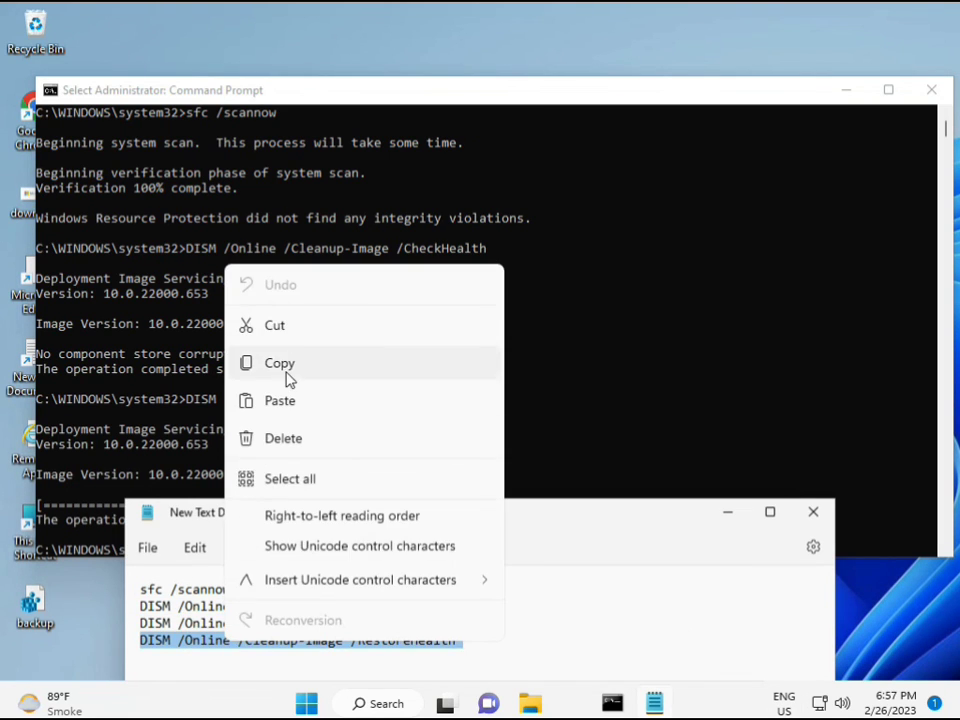
click(316, 370)
Paste and launch DISM /Online /Cleanup-Image /RestoreHealth in the admin console
click(268, 490)
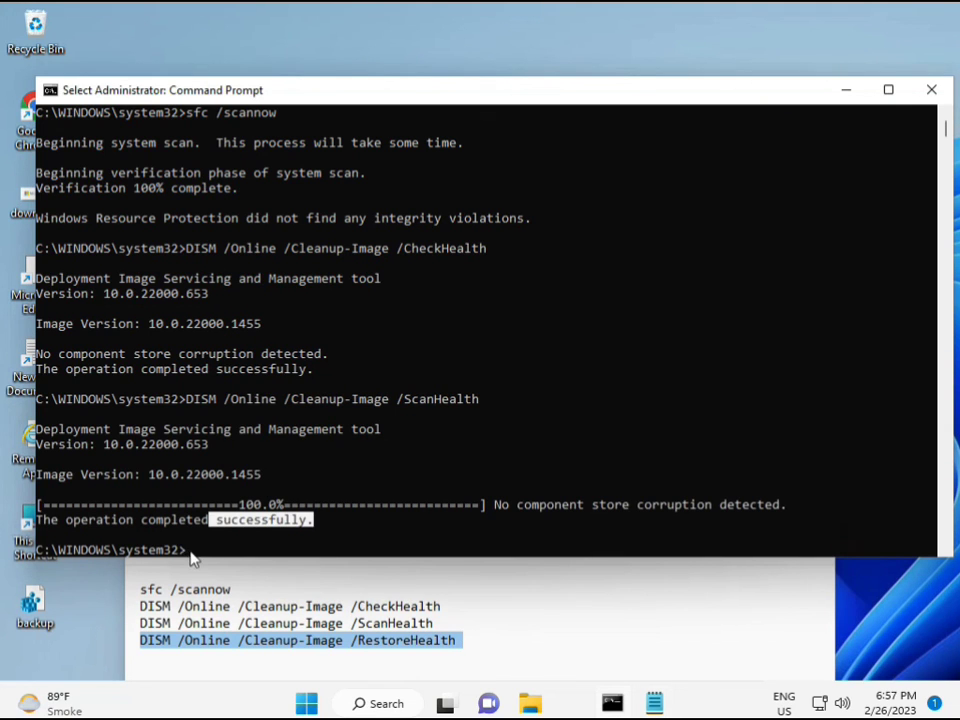
click(189, 552)
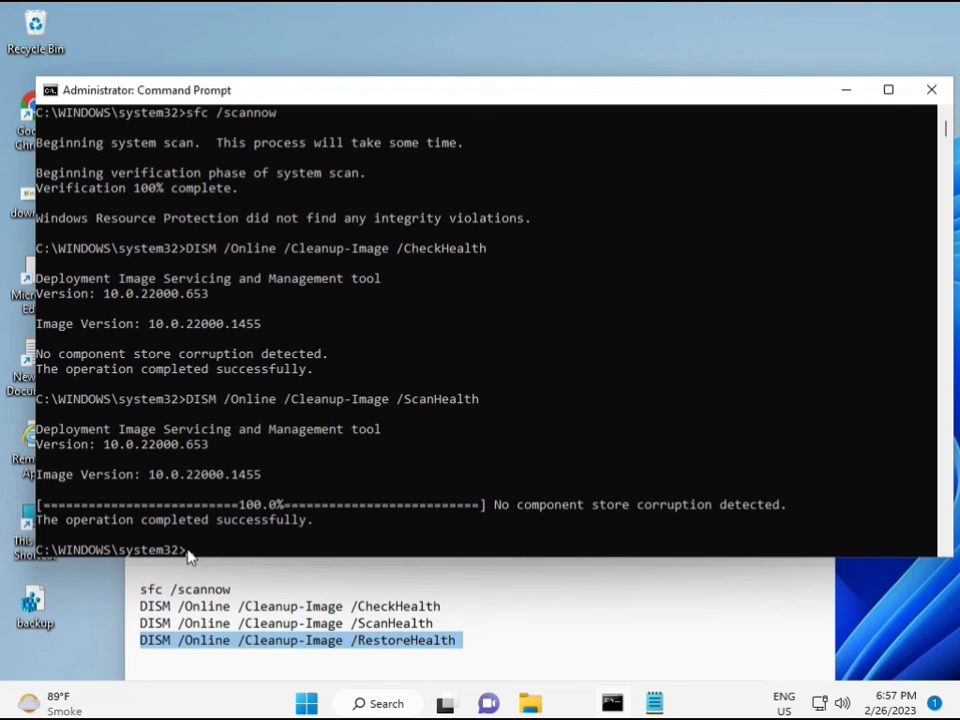
click(189, 555)
right_click(189, 553)
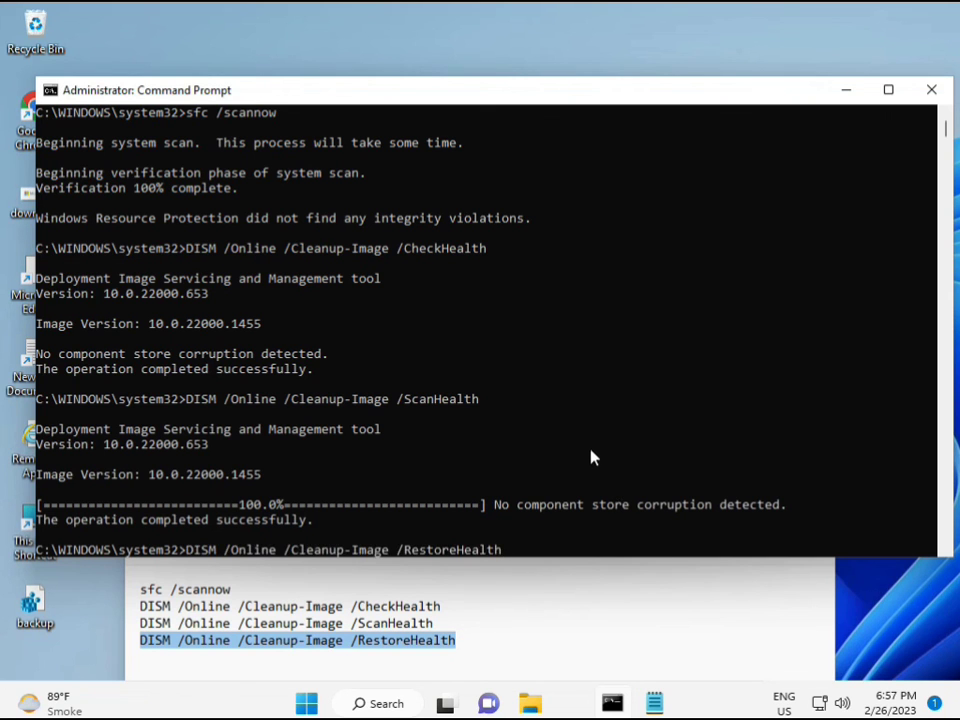
scroll(590, 457, down, 6)
scroll(583, 452, down, 3)
scroll(568, 454, up, 6)
scroll(317, 441, up, 3)
mouse_move(947, 129)
mouse_down()
mouse_move(948, 143)
mouse_move(947, 130)
mouse_up()
click(192, 284)
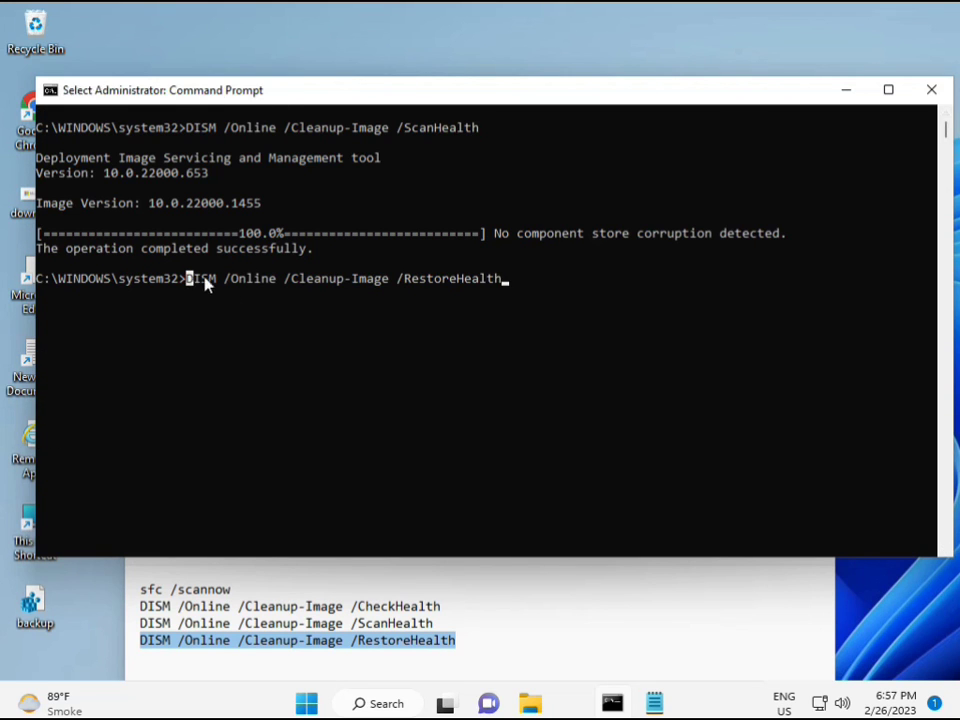
key(Escape)
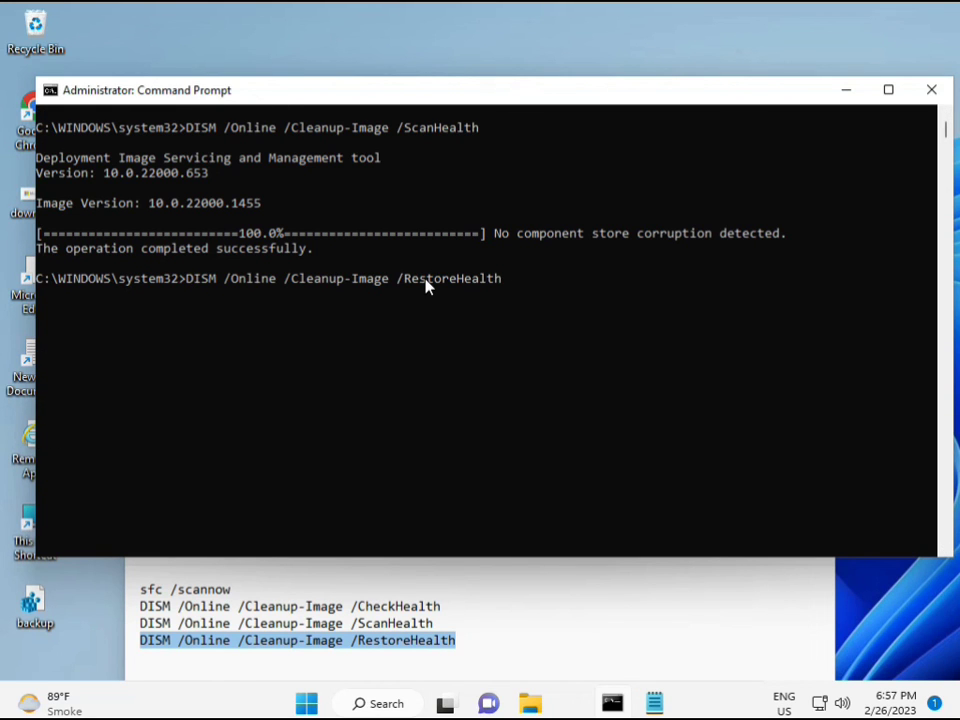
key(Return)
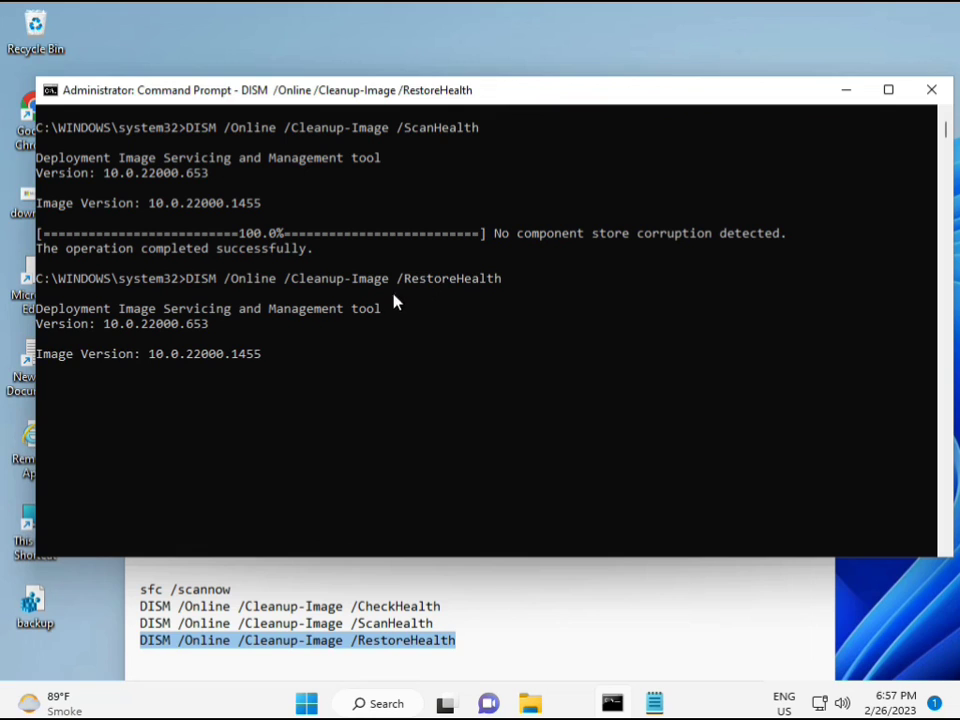